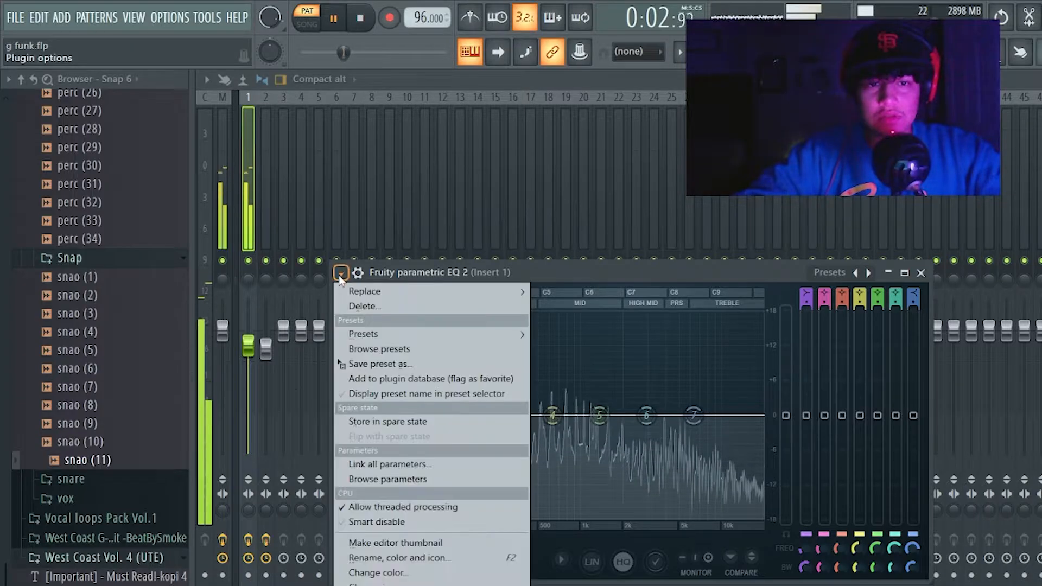
# Load a low-cut preset in the Insert 1 Parametric EQ 2, raise its cutoff to about 200 Hz, and close the EQ.
pyautogui.moveTo(355, 292)
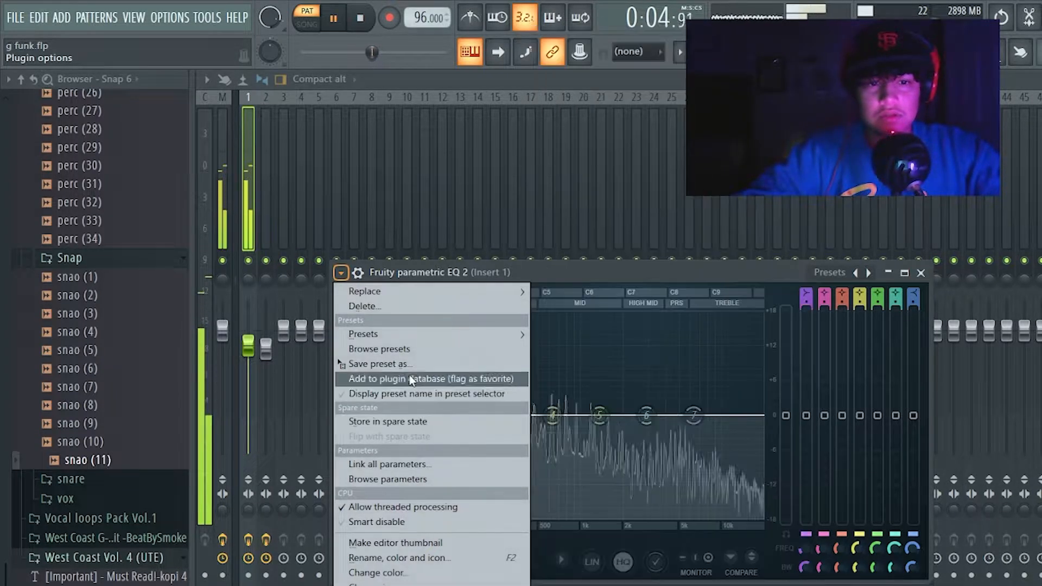
pyautogui.moveTo(396, 338)
pyautogui.click(611, 423)
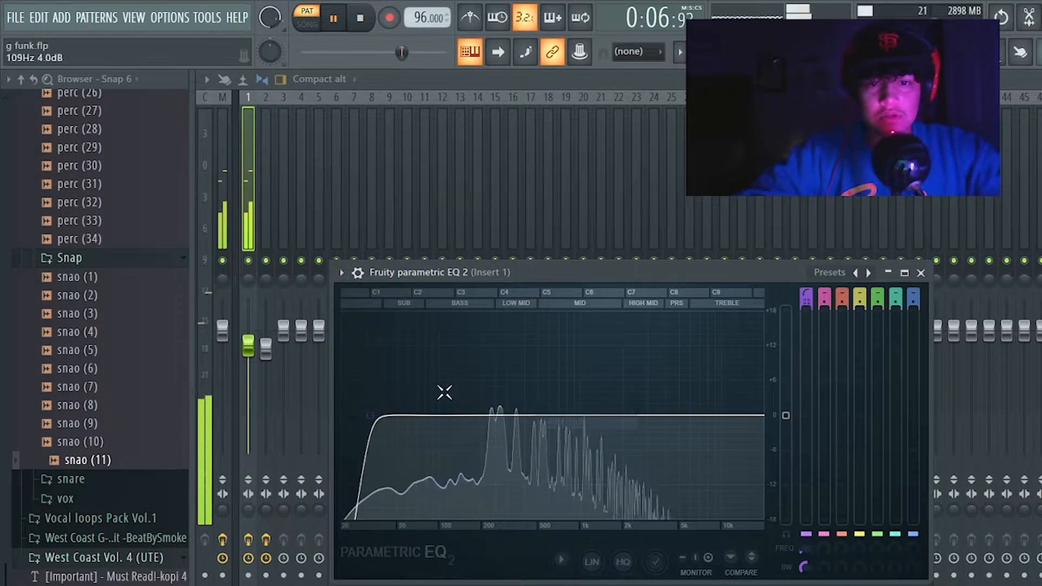
pyautogui.moveTo(368, 416); pyautogui.dragTo(485, 419)
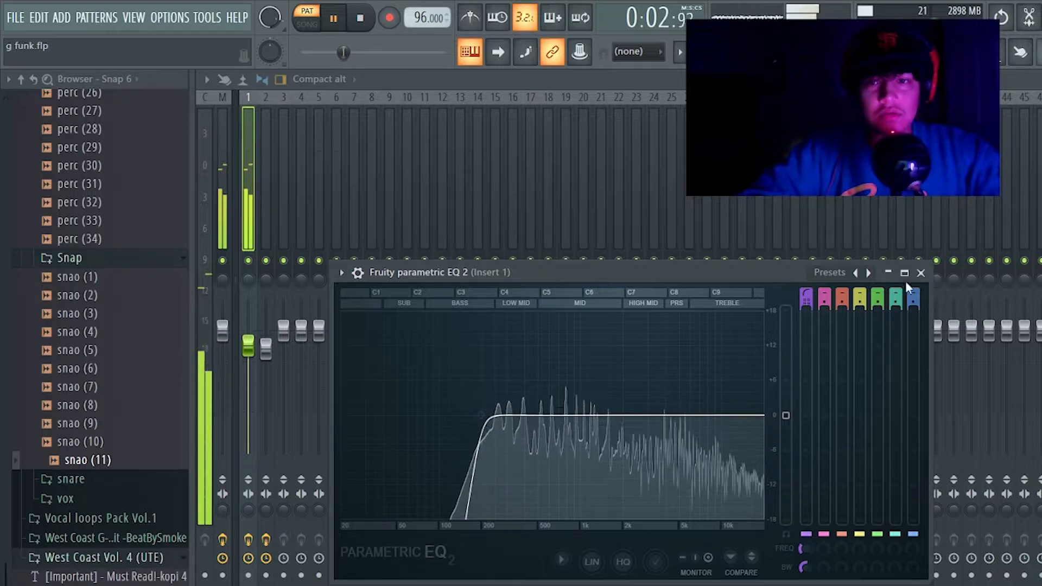
pyautogui.click(921, 273)
# Review the CHORDS pattern's notes in the piano roll and return to the playlist.
pyautogui.press('F5')
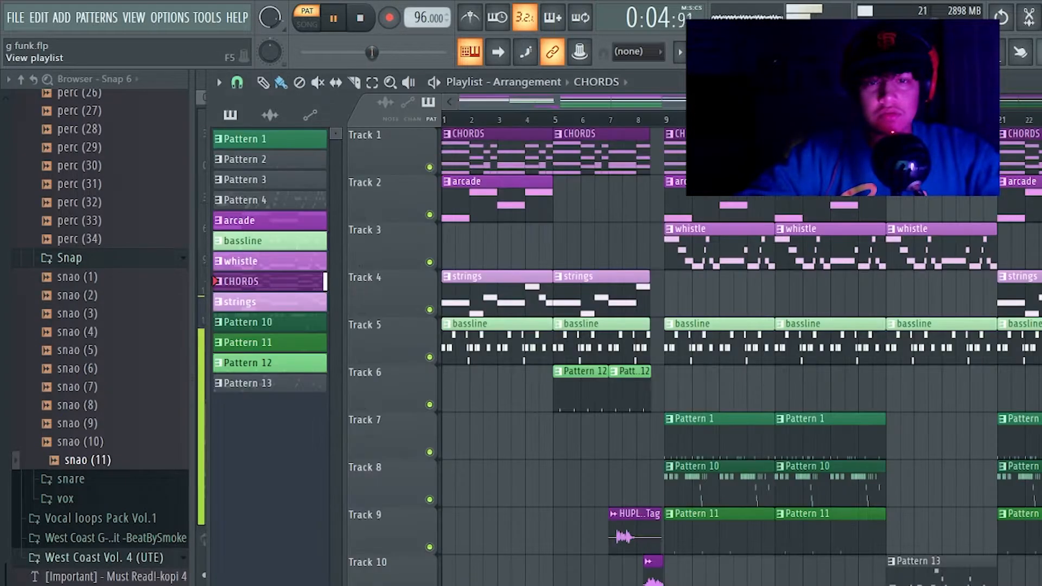
pyautogui.press('F7')
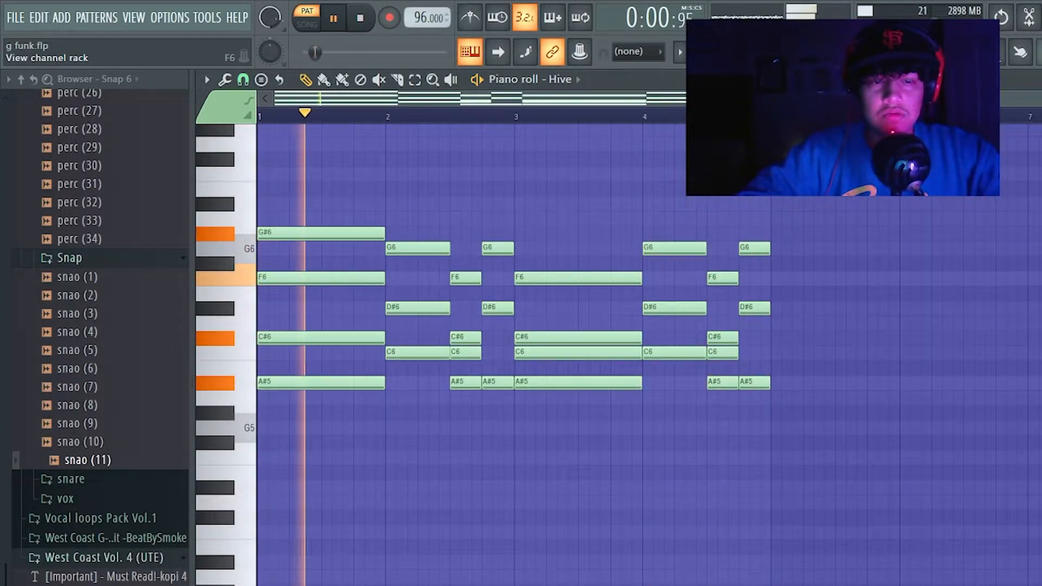
pyautogui.press('F6')
pyautogui.press('F5')
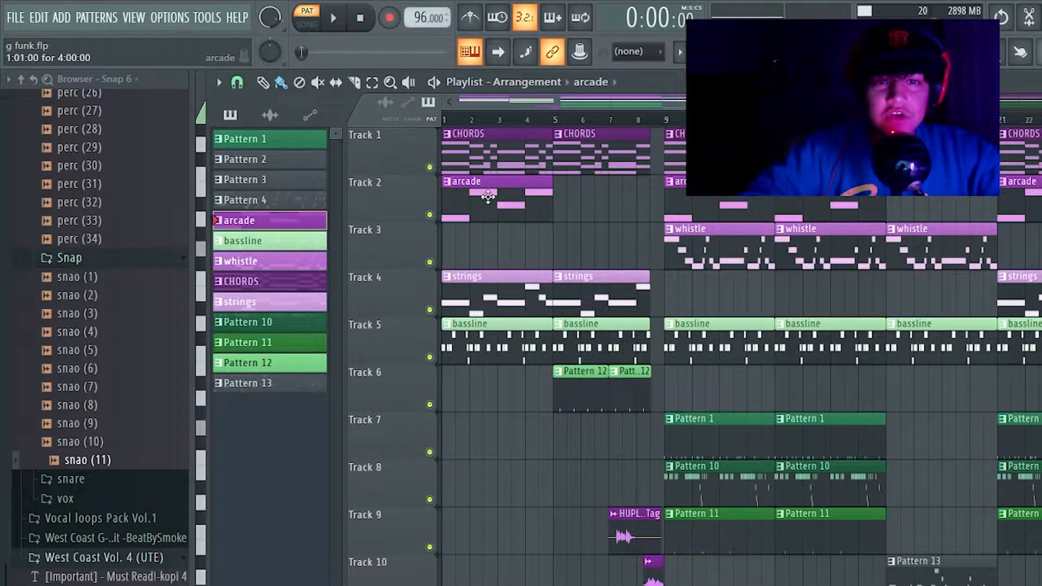
# Open the arcade pattern's notes in the piano roll and play the pattern from its start.
pyautogui.doubleClick(488, 197)
pyautogui.press('F6')
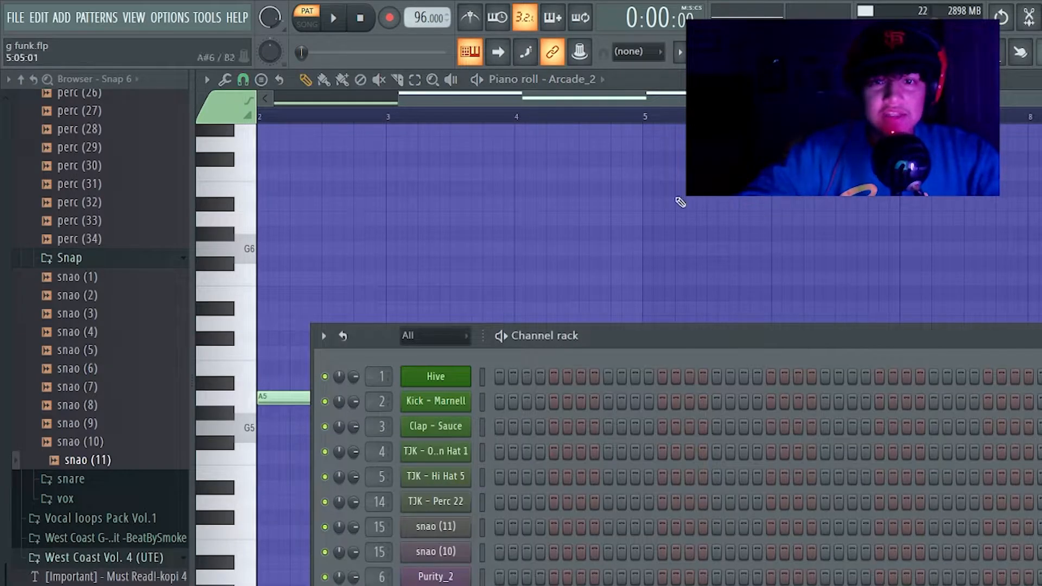
pyautogui.moveTo(603, 337); pyautogui.dragTo(593, 152)
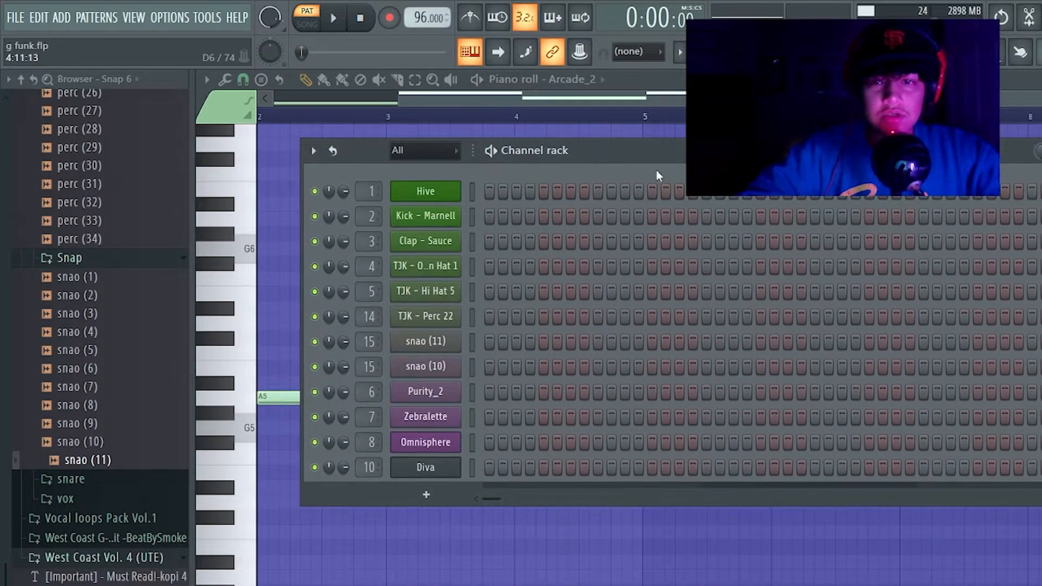
pyautogui.press('F5')
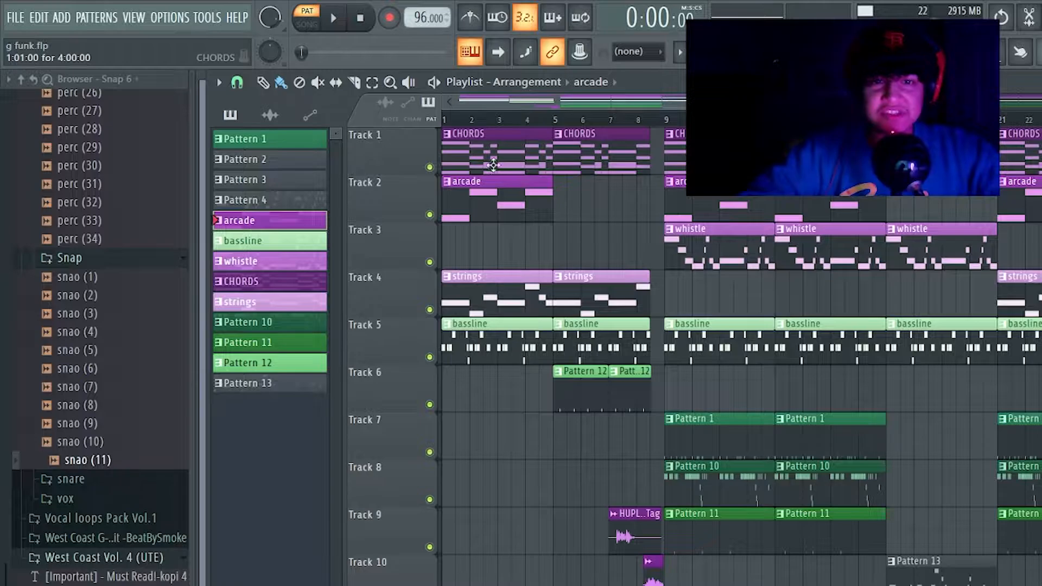
pyautogui.doubleClick(502, 197)
pyautogui.moveTo(580, 101); pyautogui.dragTo(253, 122)
pyautogui.press('space')
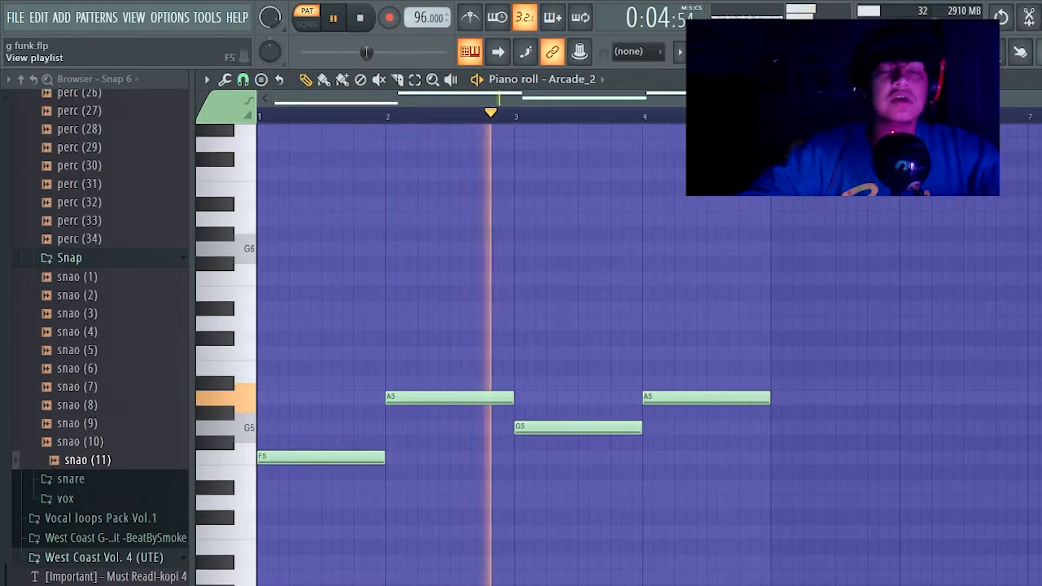
# Play the arrangement from bar 9 with only the CHORDS and arcade tracks audible, and stop playback.
pyautogui.press('F5')
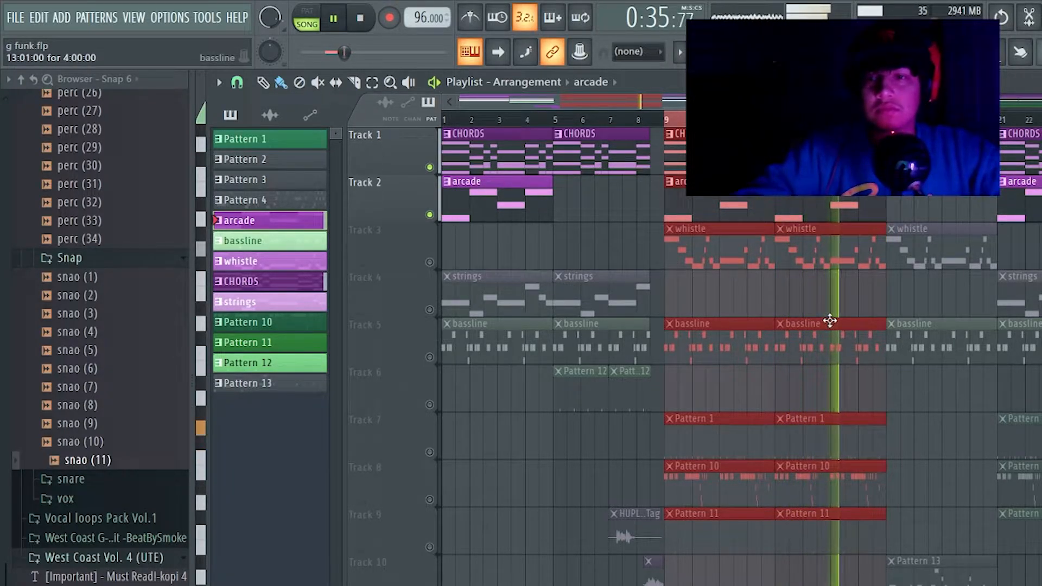
pyautogui.keyDown('ctrl'); pyautogui.scroll(-2, 856, 307); pyautogui.keyUp('ctrl')
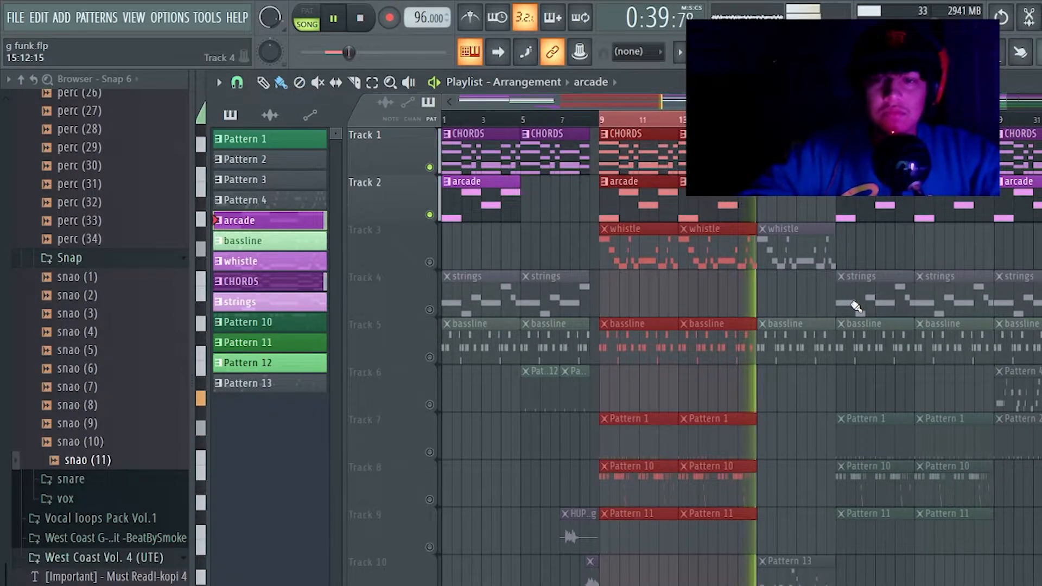
pyautogui.press('space')
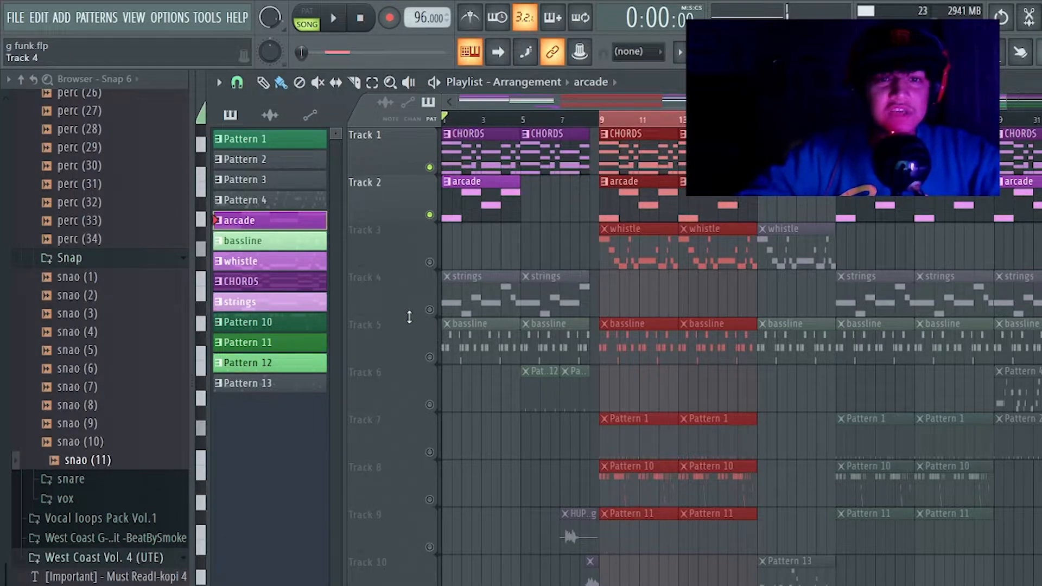
# Unmute the strings track and select bars 1 to 8 of the playlist for looped playback.
pyautogui.click(429, 310)
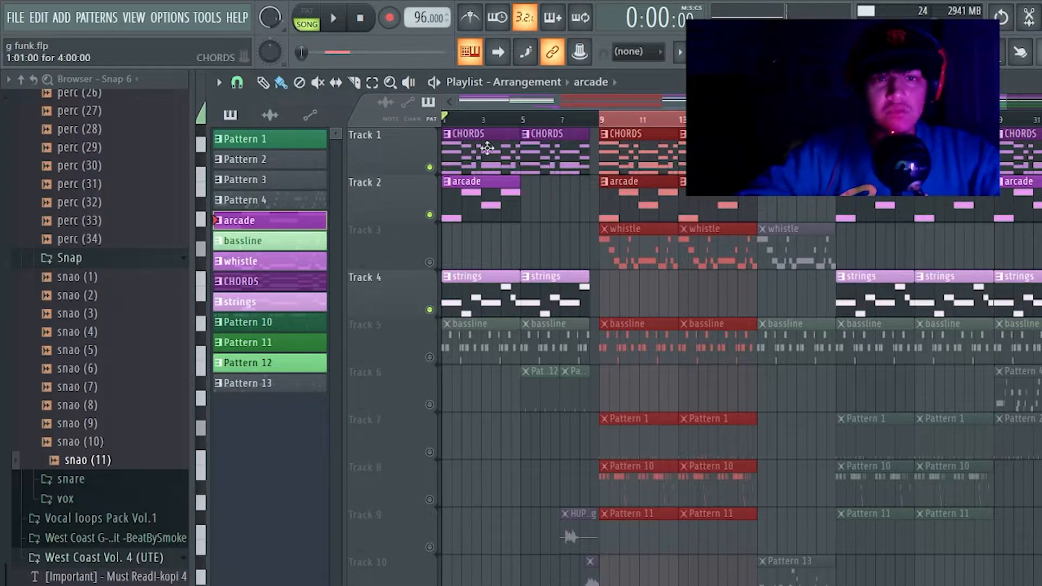
pyautogui.moveTo(447, 115); pyautogui.dragTo(609, 107)
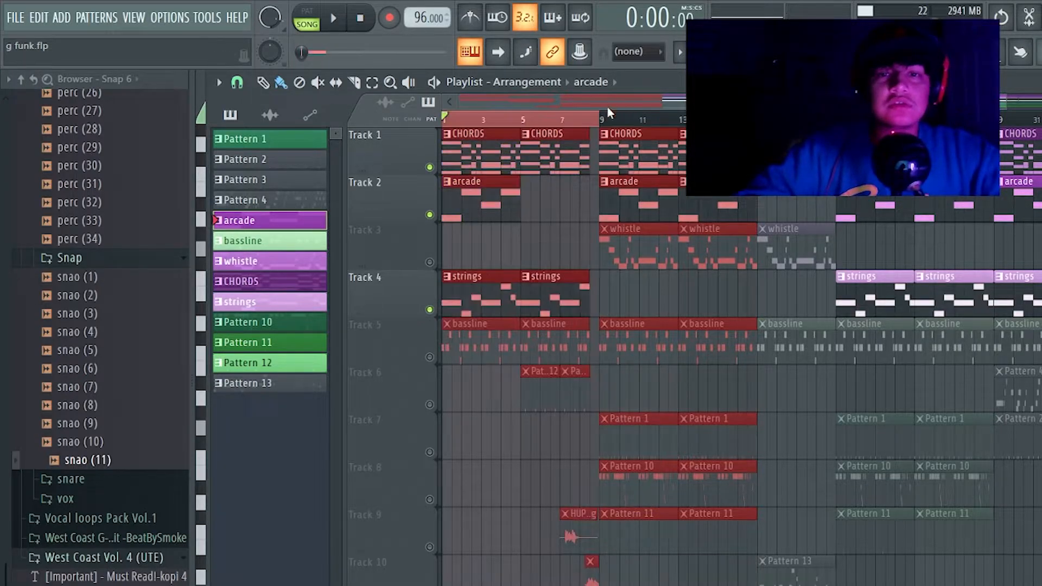
# Open the strings pattern's notes in the piano roll and play the whole melody from bar 1.
pyautogui.doubleClick(477, 277)
pyautogui.scroll(4, 542, 353)
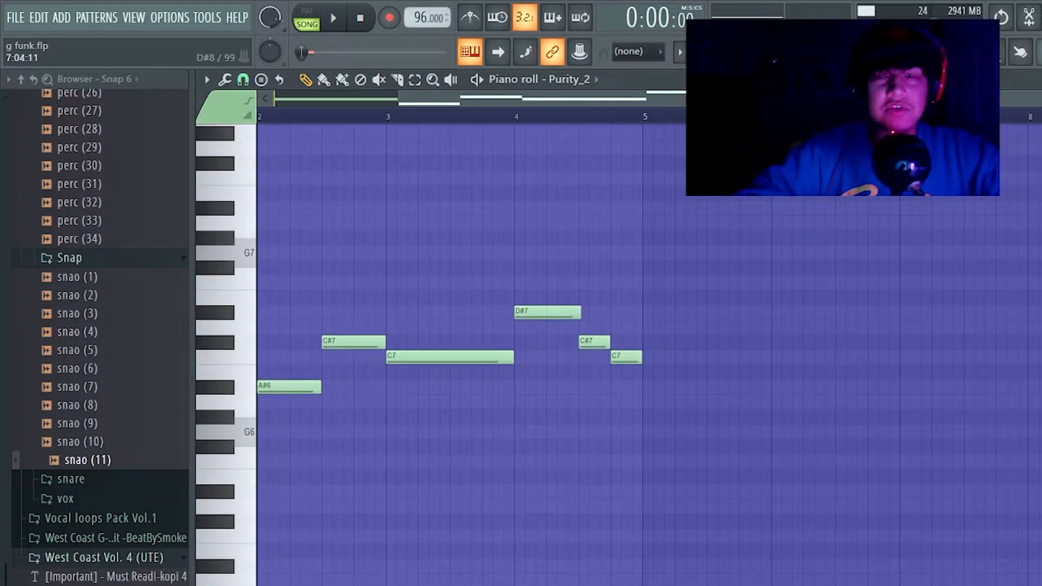
pyautogui.keyDown('ctrl'); pyautogui.scroll(2, 250, 408); pyautogui.keyUp('ctrl')
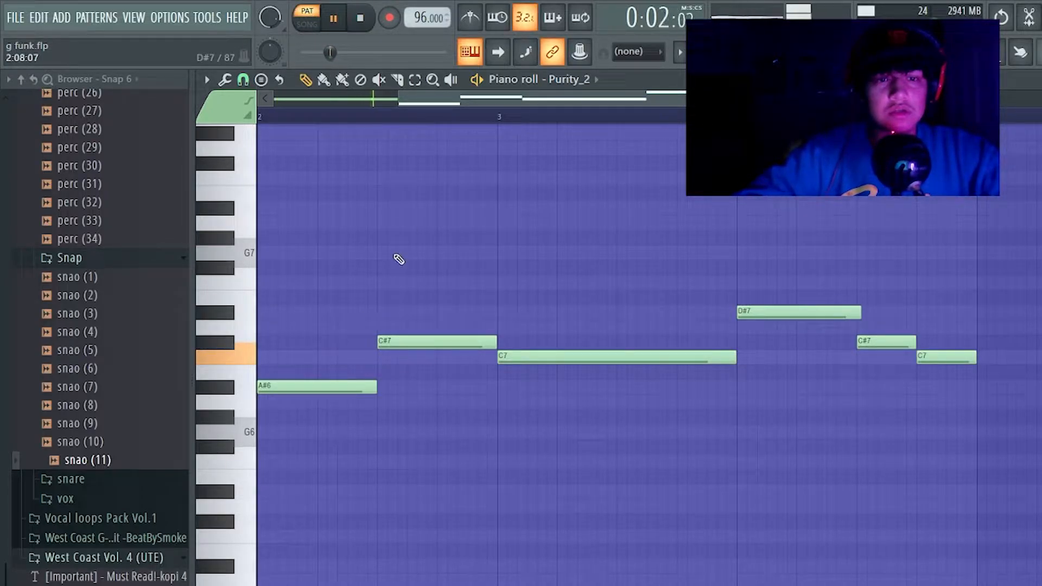
pyautogui.moveTo(400, 93); pyautogui.dragTo(278, 94)
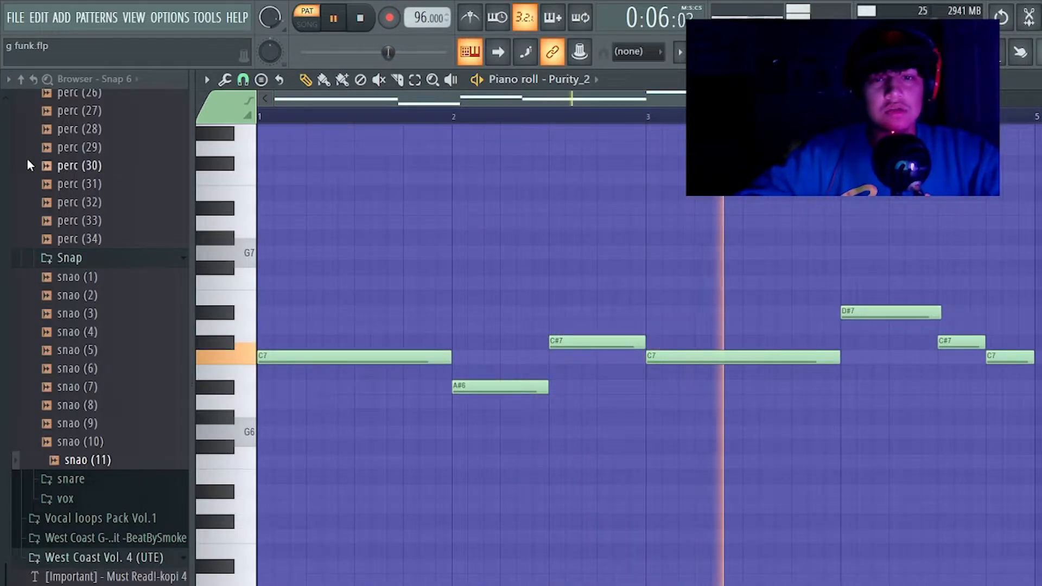
pyautogui.moveTo(27, 161); pyautogui.dragTo(638, 144)
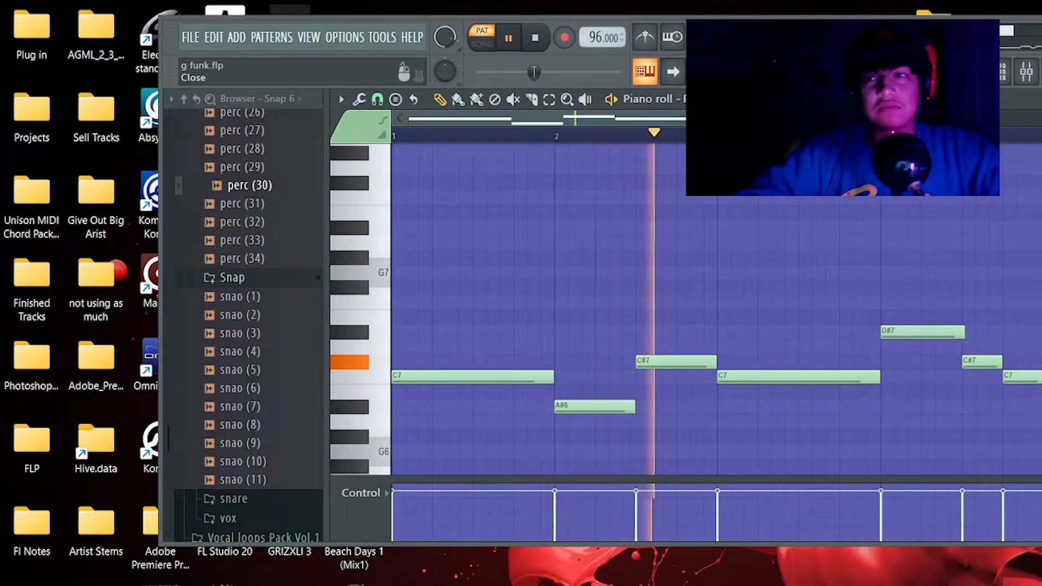
pyautogui.hotkey('alt', 'Return')
pyautogui.scroll(-5, 649, 352)
pyautogui.scroll(5, 648, 352)
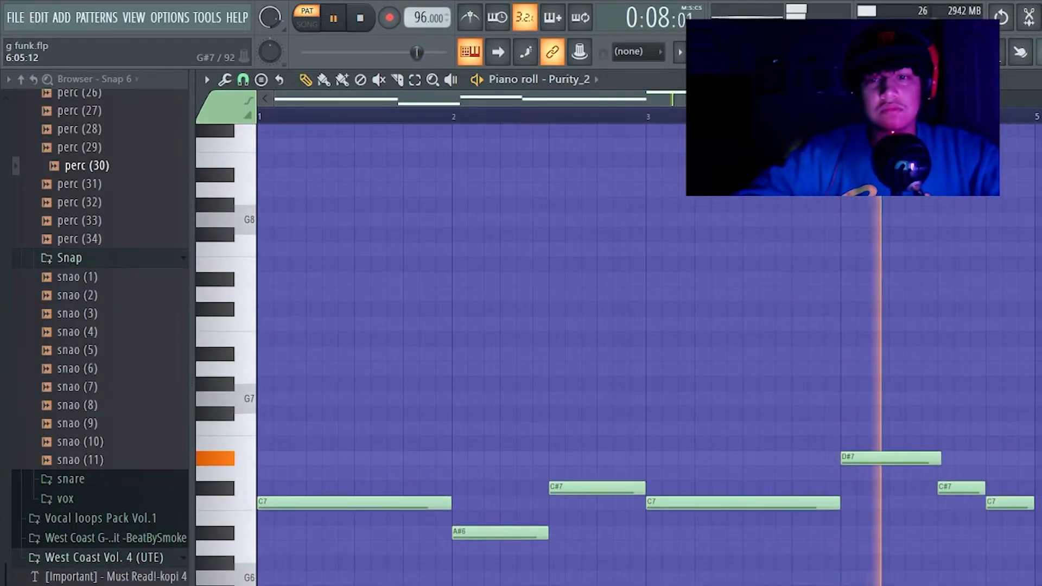
# Return to the playlist and play bars 1 to 4 with the CHORDS, arcade and strings tracks, and stop playback.
pyautogui.click(470, 51)
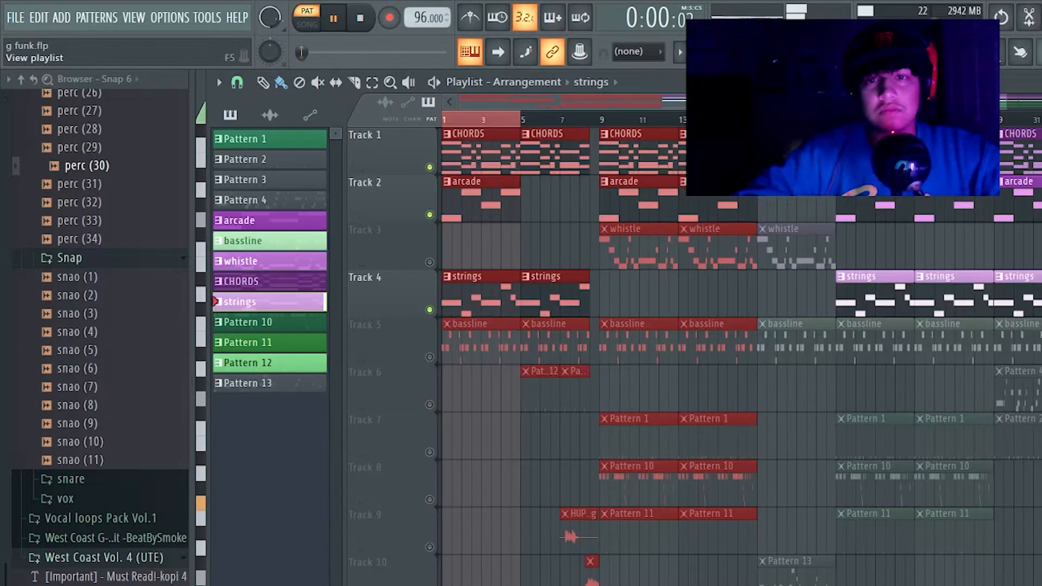
pyautogui.click(472, 119)
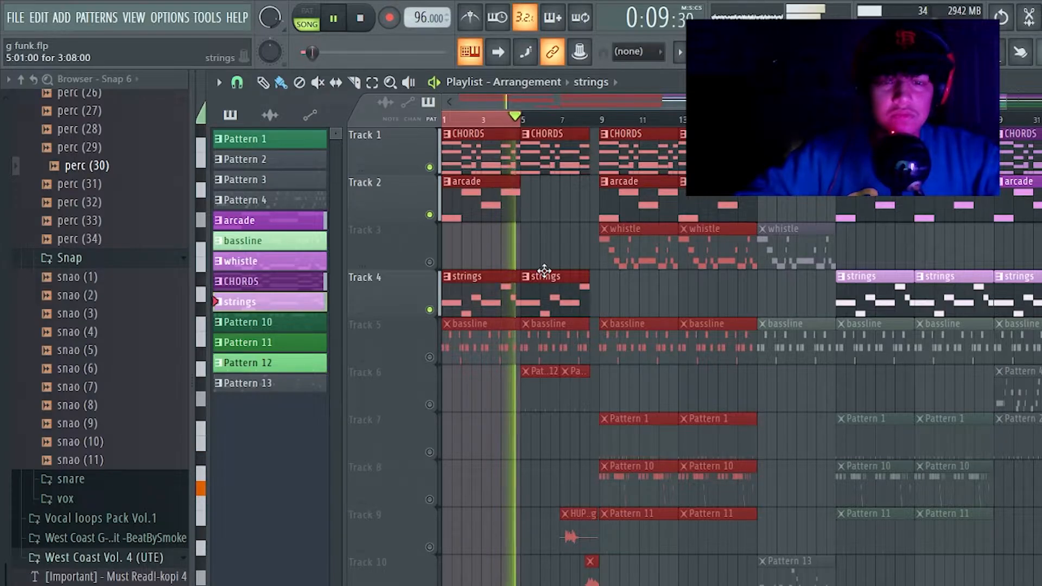
pyautogui.press('space')
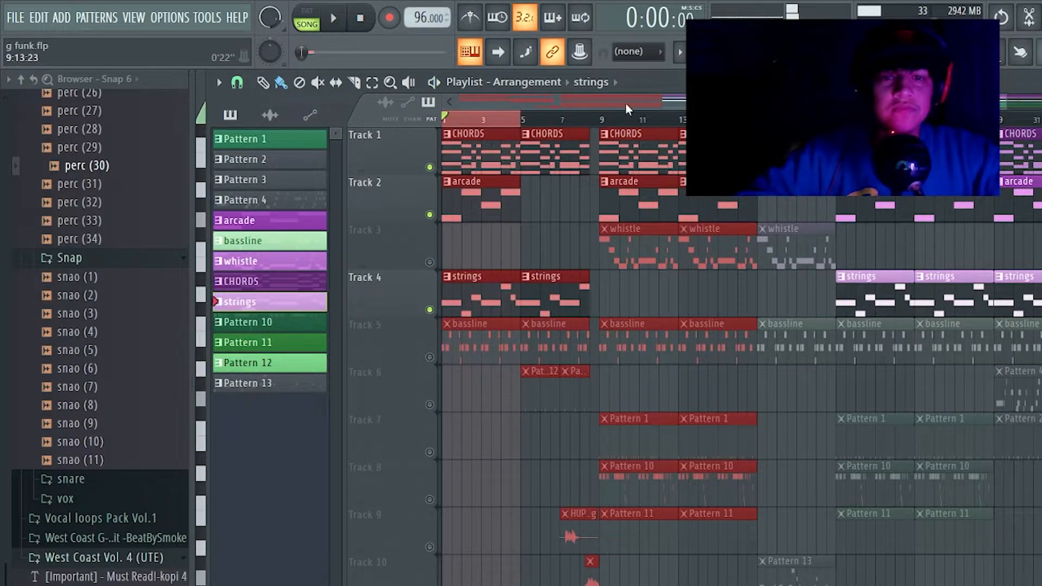
# Unmute the bassline track and open the bassline pattern's notes in the piano roll.
pyautogui.click(430, 357)
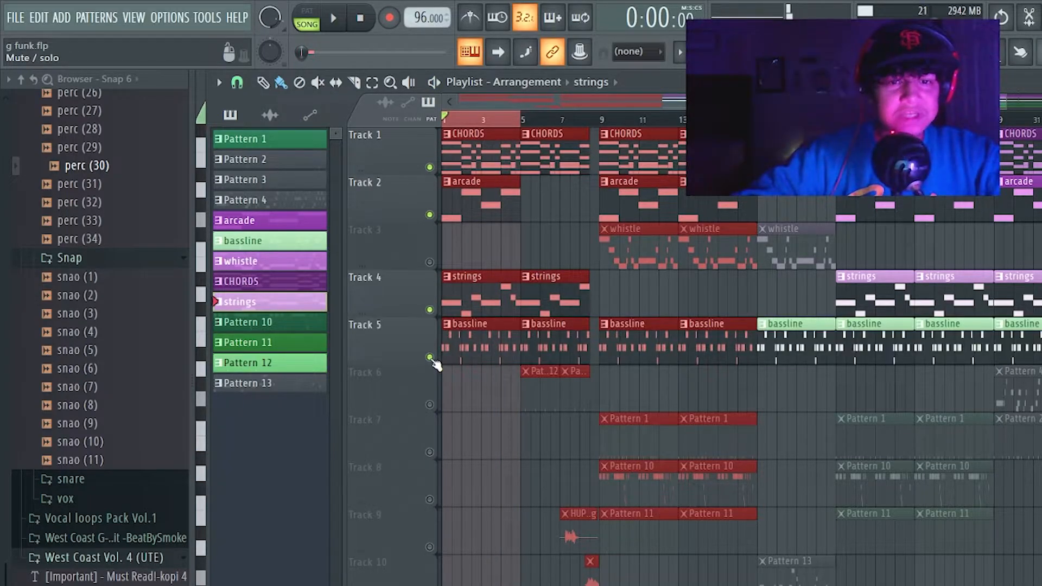
pyautogui.doubleClick(474, 345)
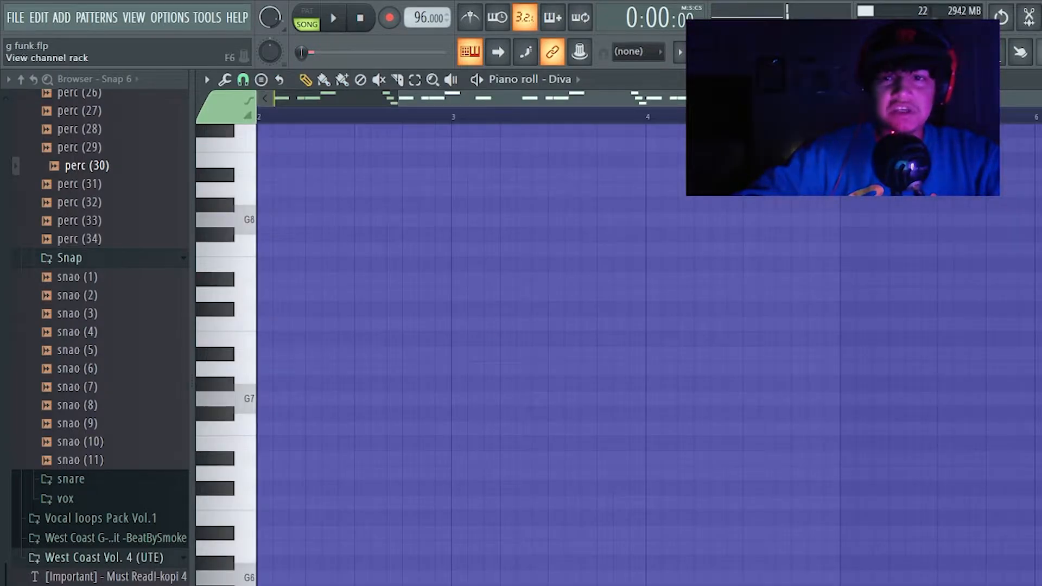
# Replace the Diva instrument in the channel rack with Morphine for the bassline.
pyautogui.click(882, 52)
pyautogui.click(881, 52)
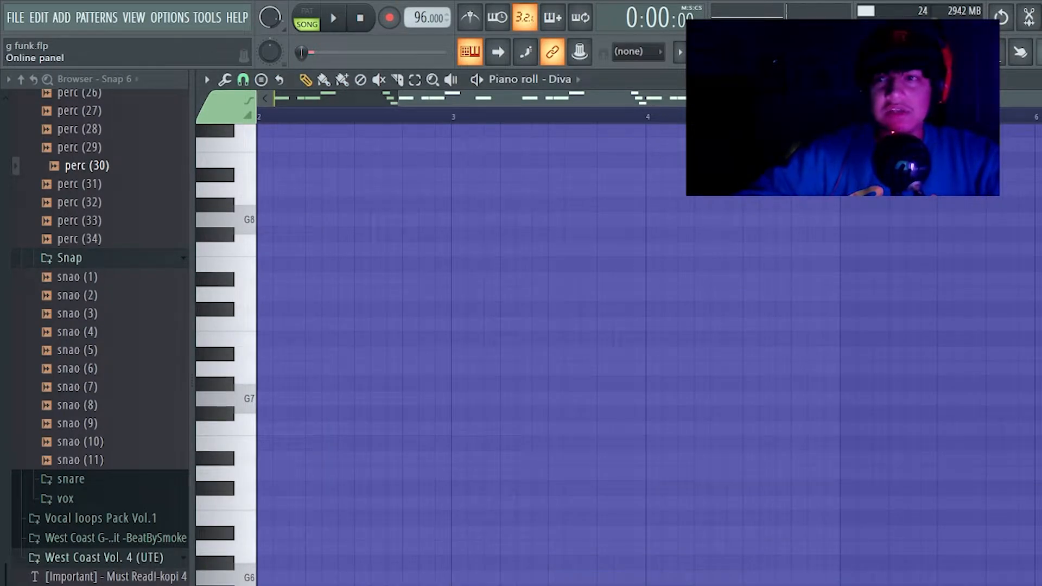
pyautogui.click(882, 52)
pyautogui.moveTo(665, 328); pyautogui.dragTo(656, 213)
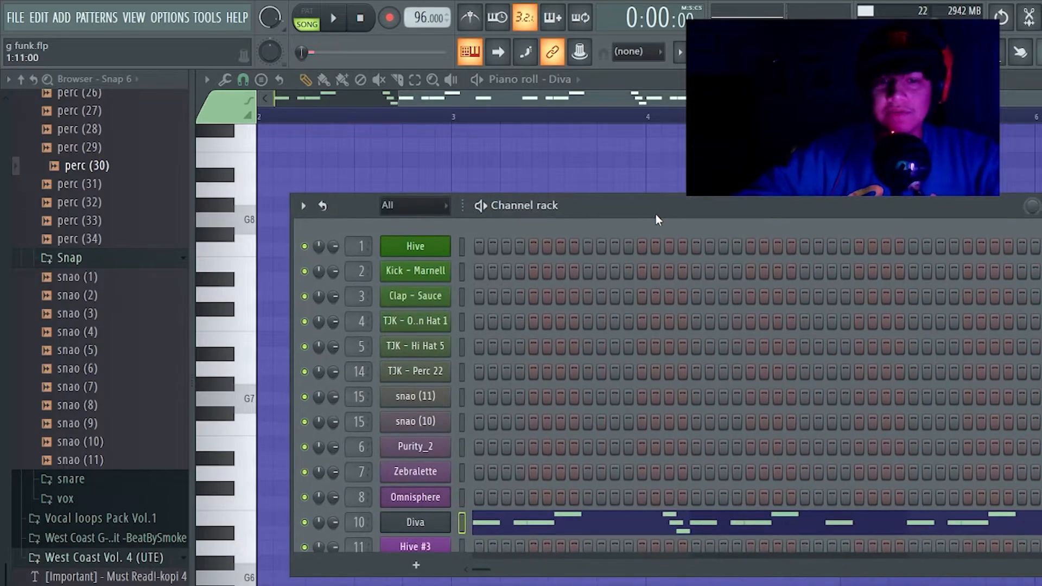
pyautogui.rightClick(445, 528)
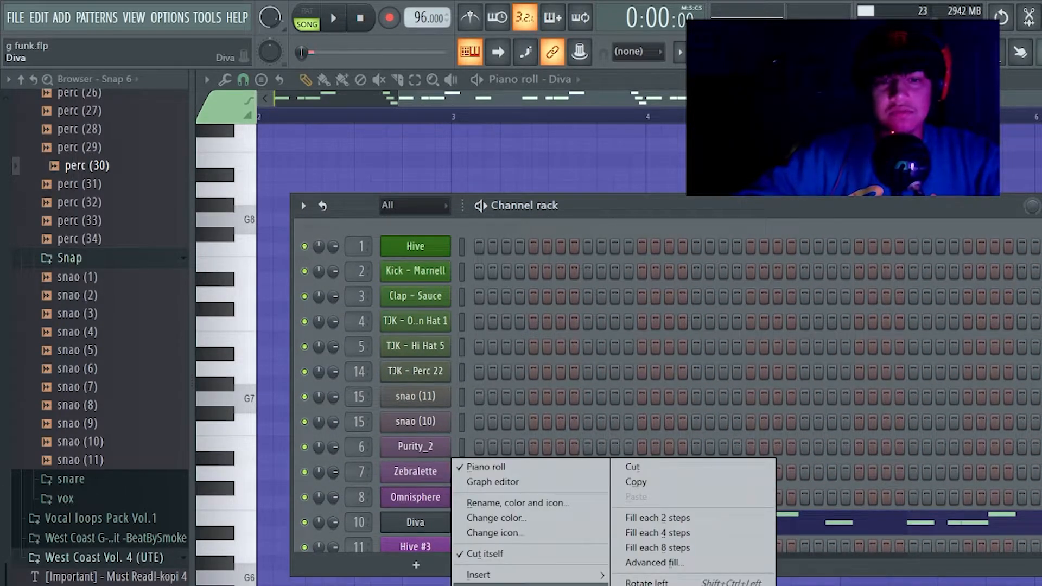
pyautogui.moveTo(521, 585)
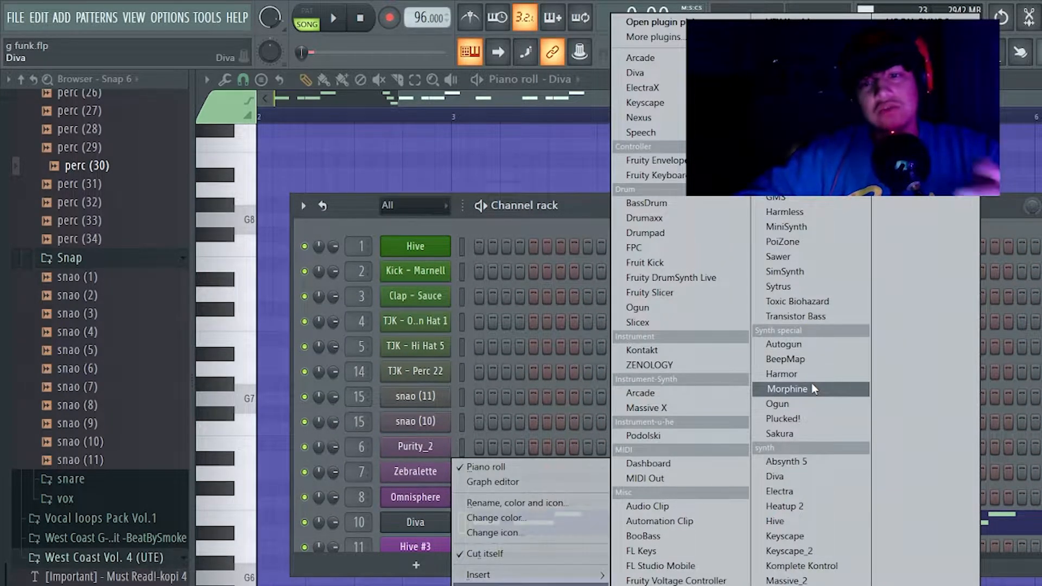
pyautogui.click(787, 389)
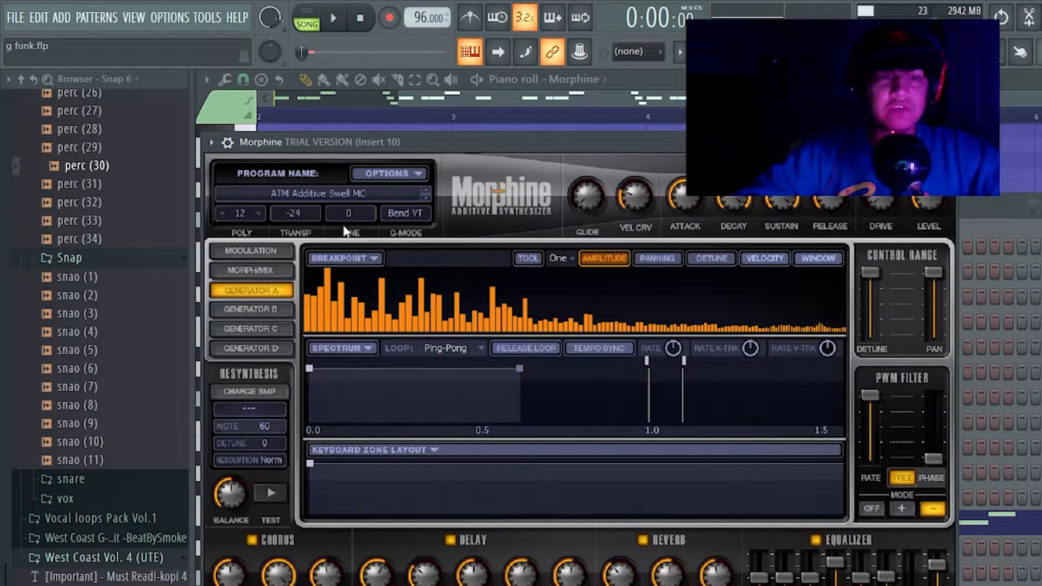
# Load the BAS Hand Made FG preset from Morphine's bass bank, close the synth and return to the playlist.
pyautogui.click(328, 193)
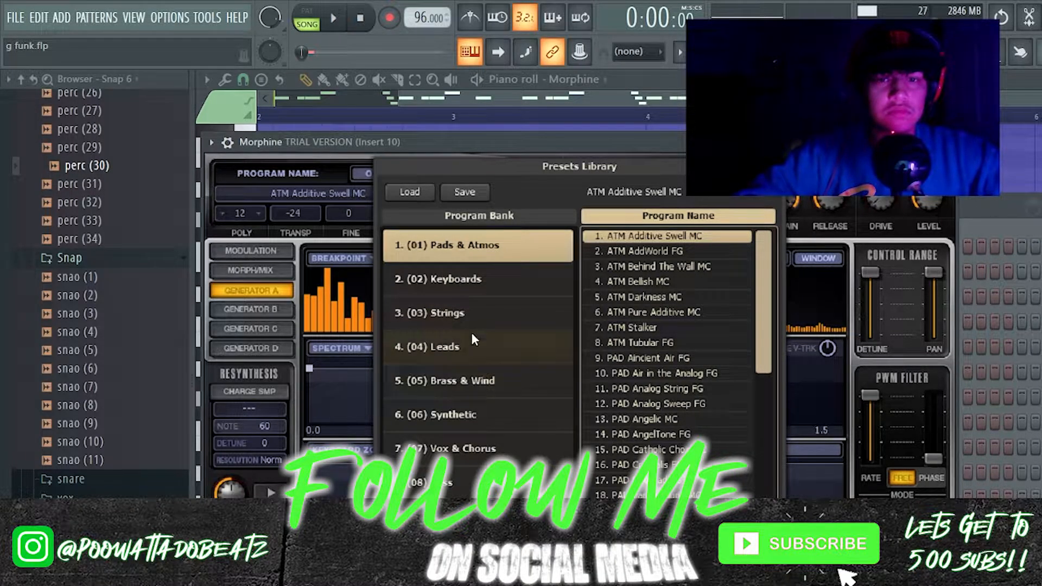
pyautogui.click(470, 494)
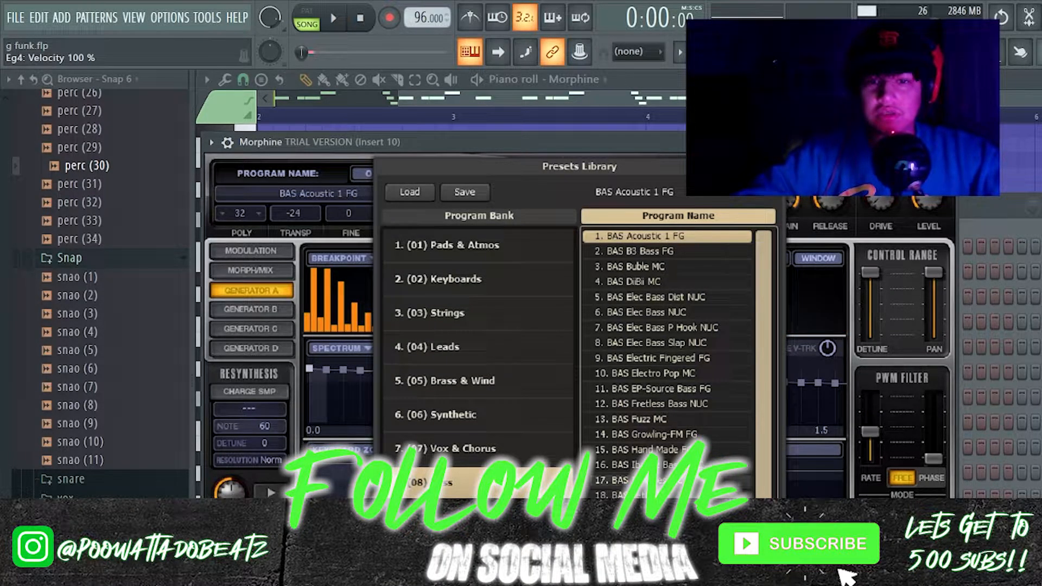
pyautogui.doubleClick(651, 450)
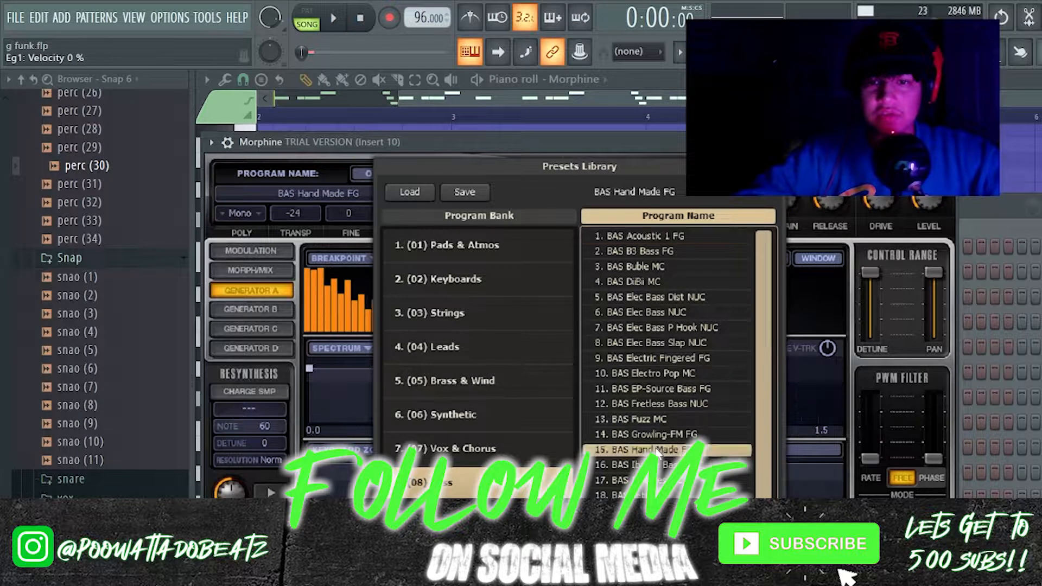
pyautogui.click(950, 141)
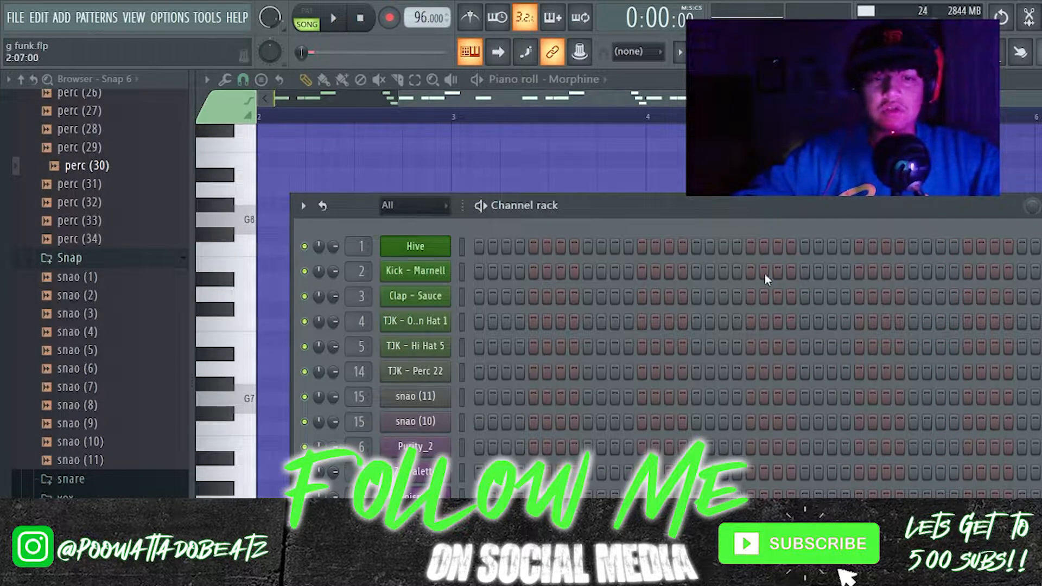
pyautogui.press('F5')
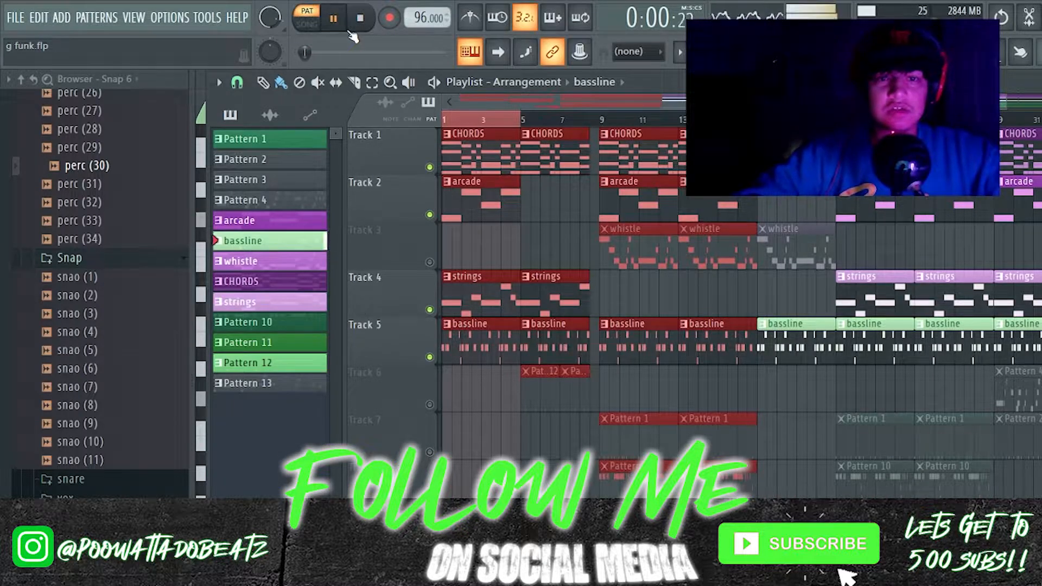
# Play the bassline notes in the piano roll, return to the playlist and audition bars 1 to 4 with the bassline included.
pyautogui.doubleClick(456, 336)
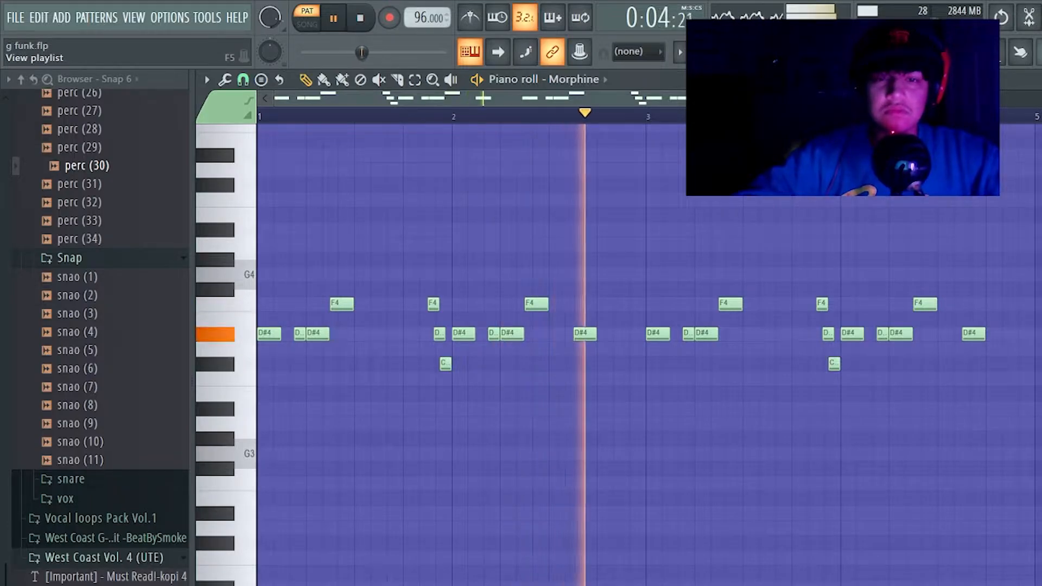
pyautogui.press('F5')
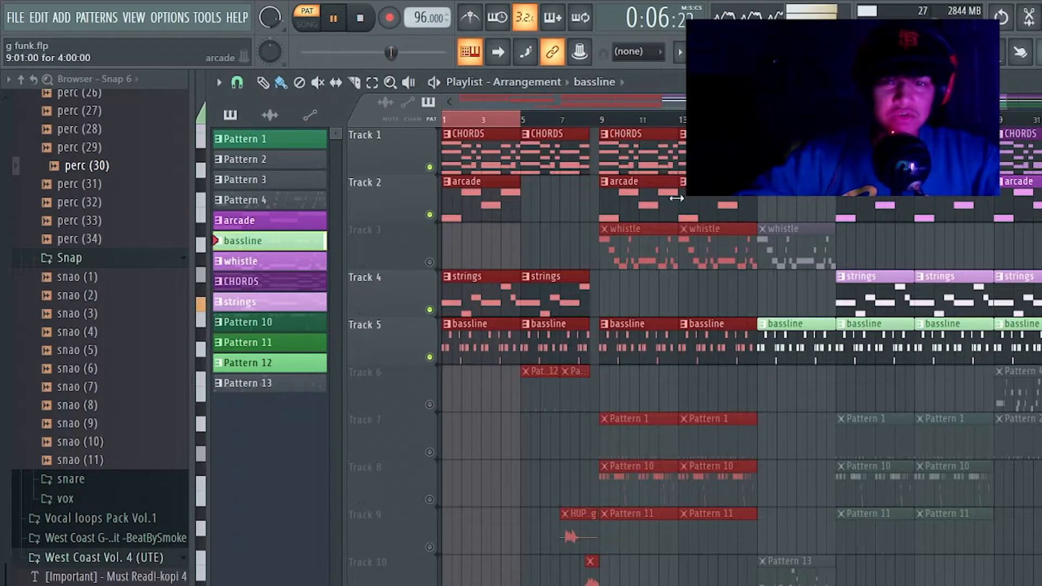
pyautogui.click(446, 119)
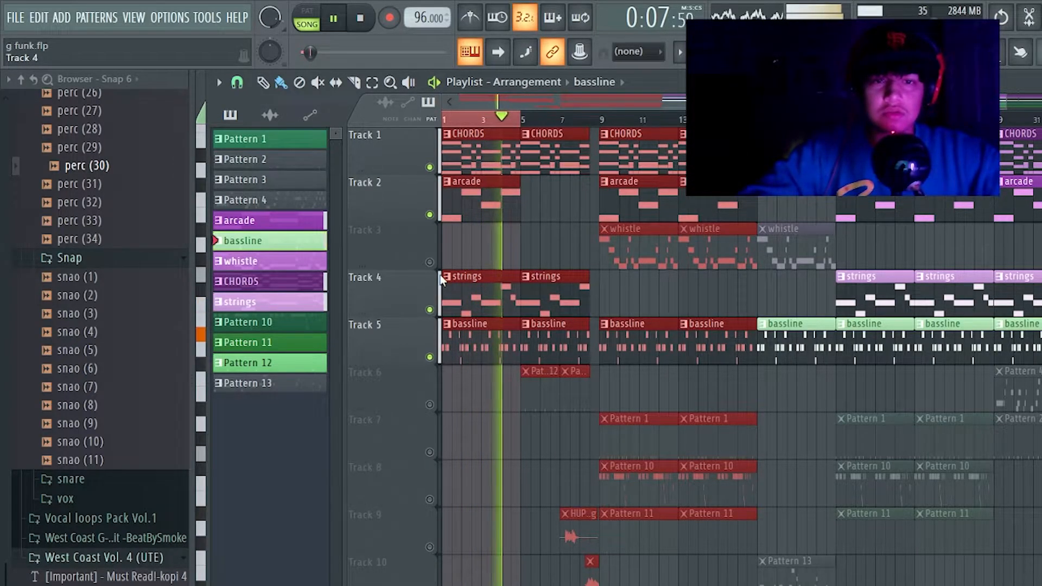
pyautogui.press('space')
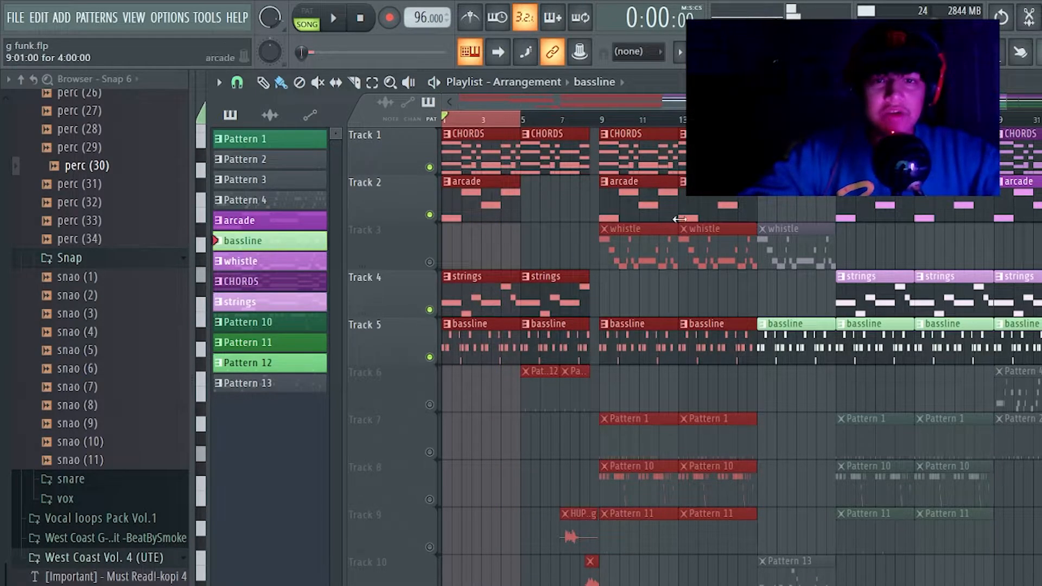
# Unmute the whistle track, select bars 9 to 16 as the playback range and open the whistle pattern in the piano roll.
pyautogui.click(430, 262)
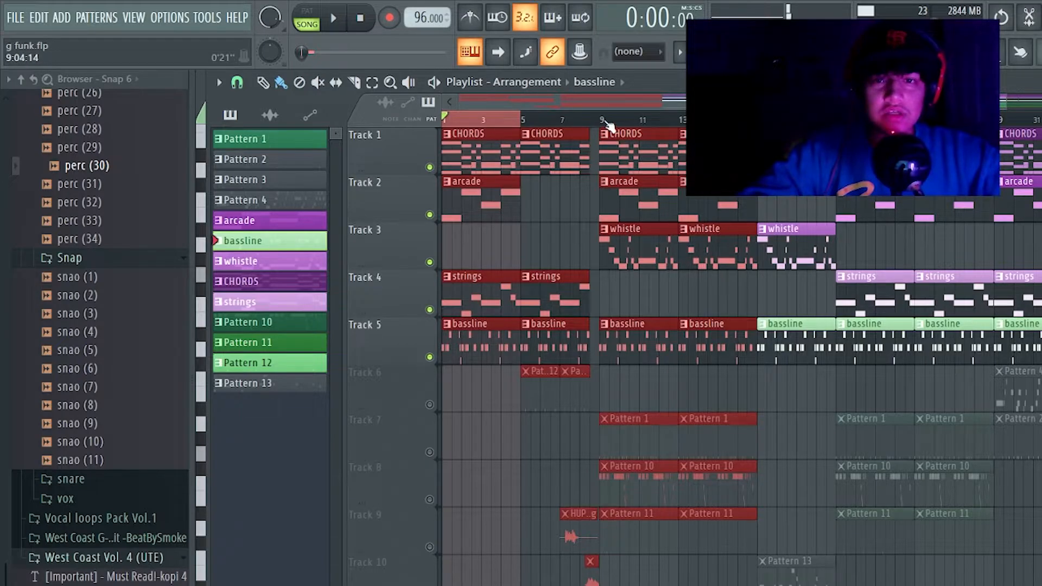
pyautogui.moveTo(608, 125); pyautogui.dragTo(678, 122)
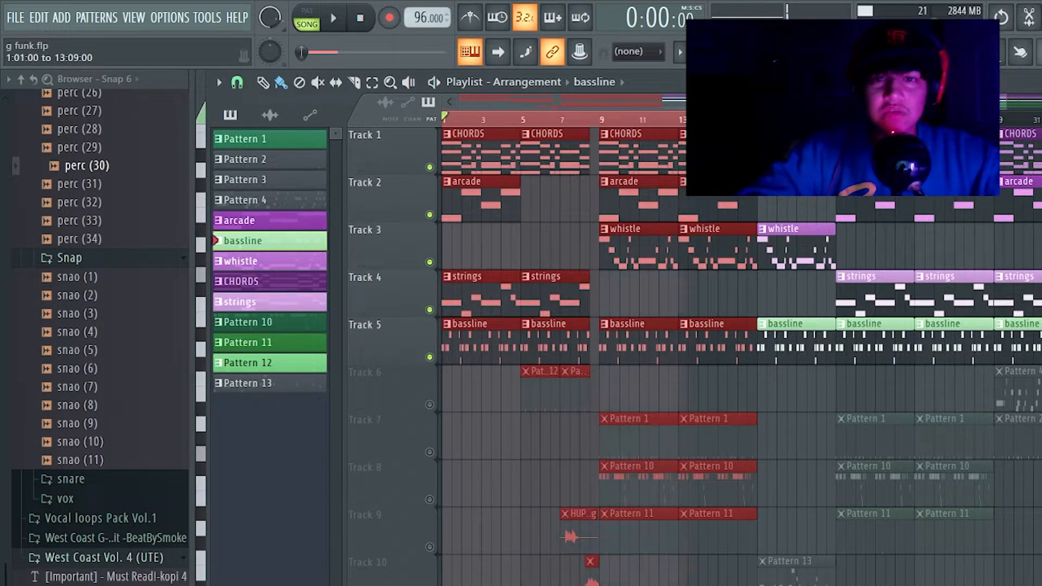
pyautogui.moveTo(599, 125)
pyautogui.mouseDown()
pyautogui.moveTo(542, 123)
pyautogui.moveTo(619, 121)
pyautogui.moveTo(598, 131)
pyautogui.mouseUp()
pyautogui.doubleClick(633, 248)
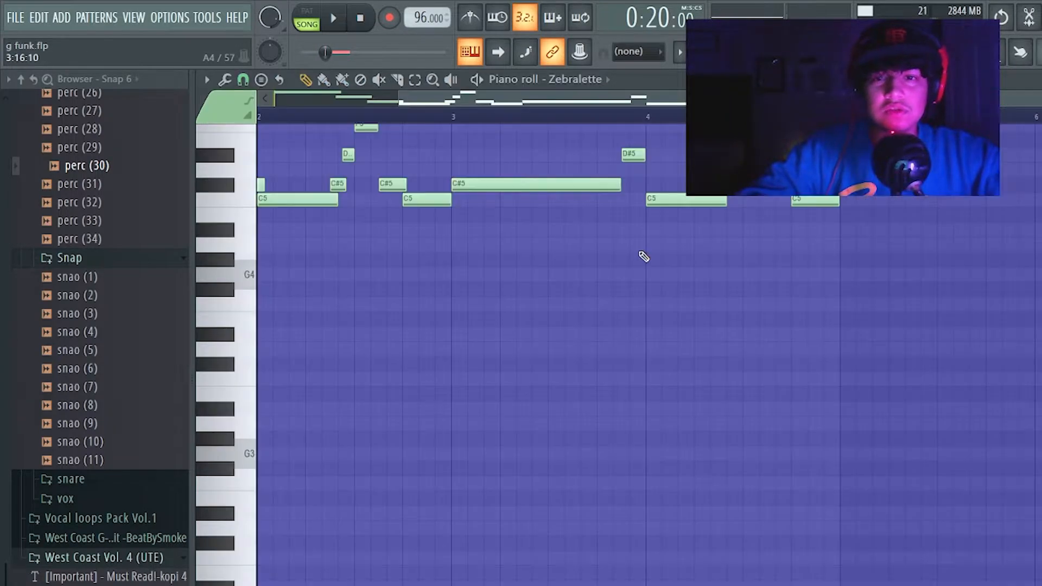
# Switch to pattern mode and play the whistle melody from its first note in the piano roll.
pyautogui.click(308, 16)
pyautogui.scroll(-3, 543, 244)
pyautogui.scroll(8, 543, 326)
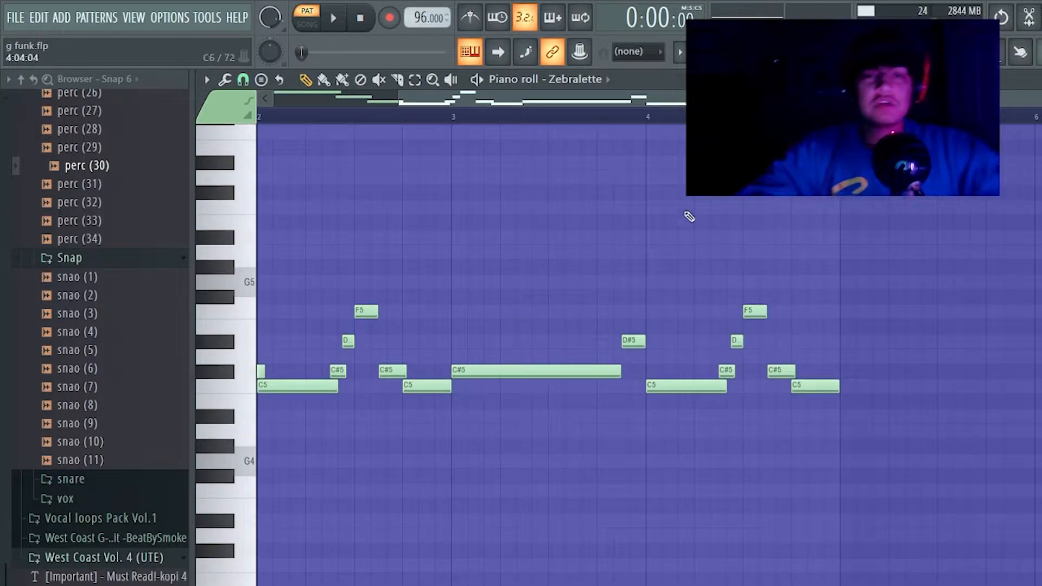
pyautogui.moveTo(400, 103); pyautogui.dragTo(93, 118)
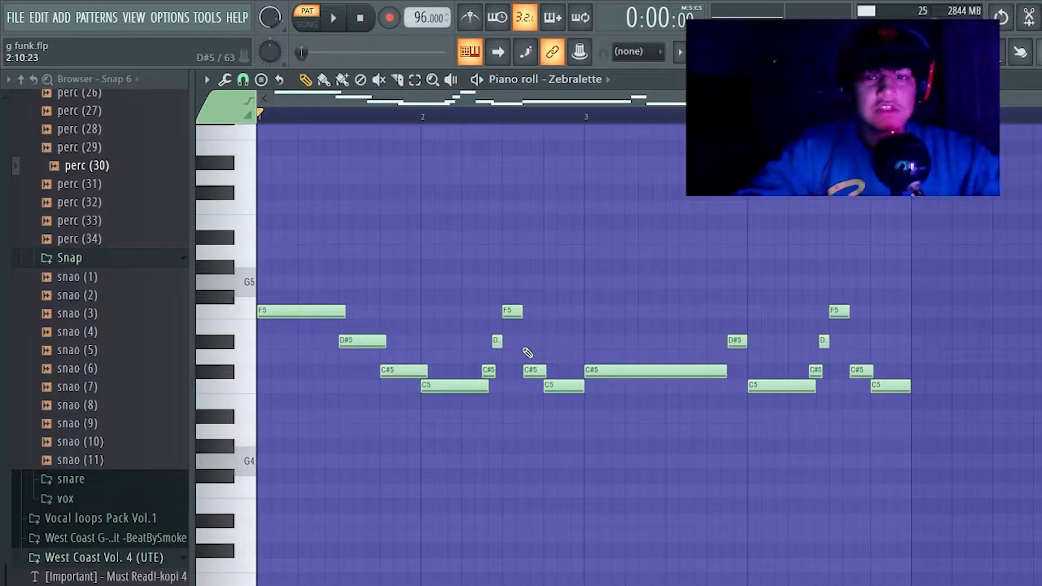
pyautogui.press('space')
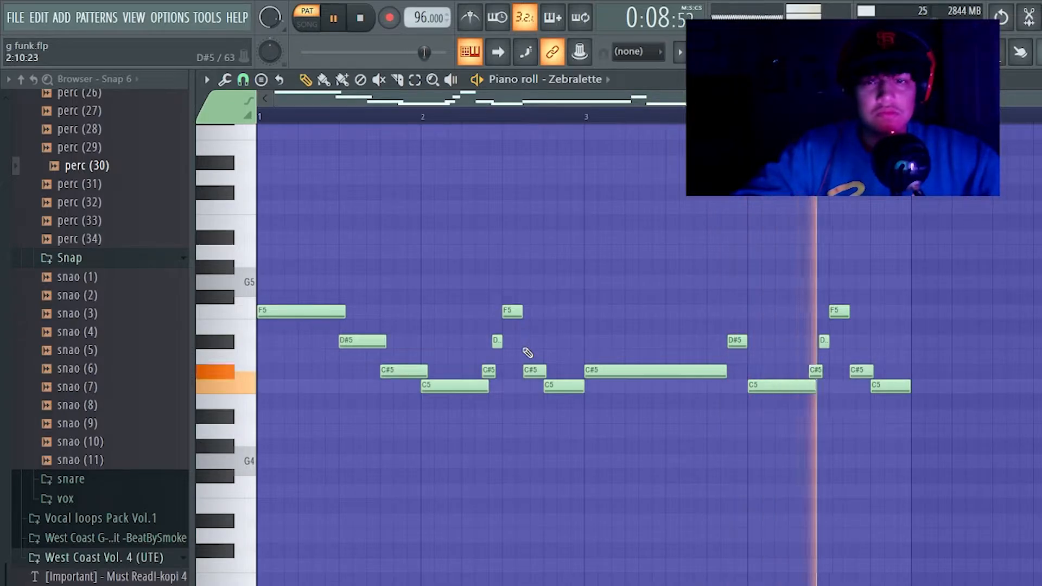
# Return to the playlist, play bars 9 to 16 with the whistle layered over the other melodies, and stop playback.
pyautogui.press('F5')
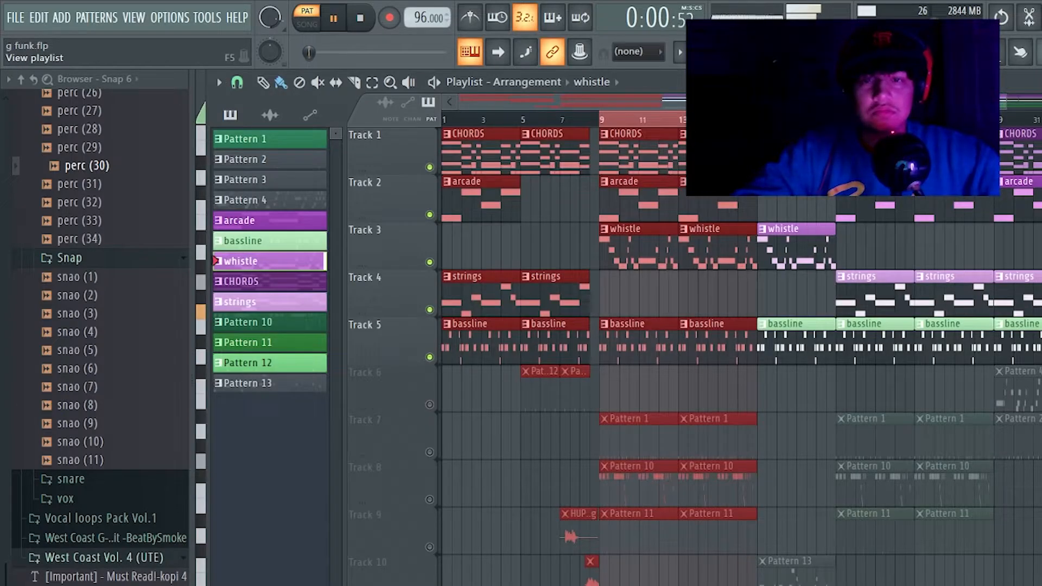
pyautogui.click(606, 125)
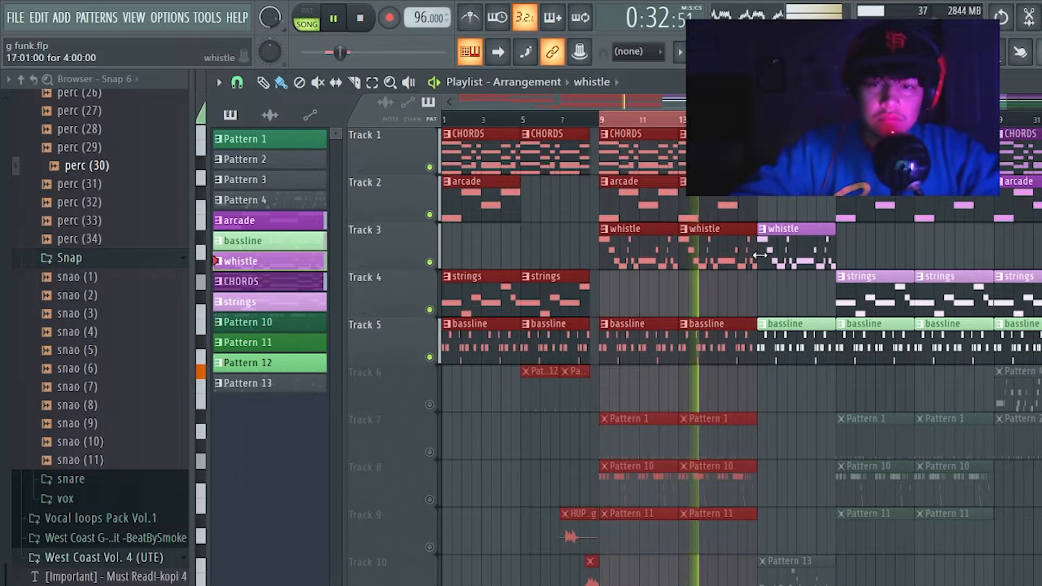
pyautogui.keyDown('ctrl'); pyautogui.scroll(-2, 715, 321); pyautogui.keyUp('ctrl')
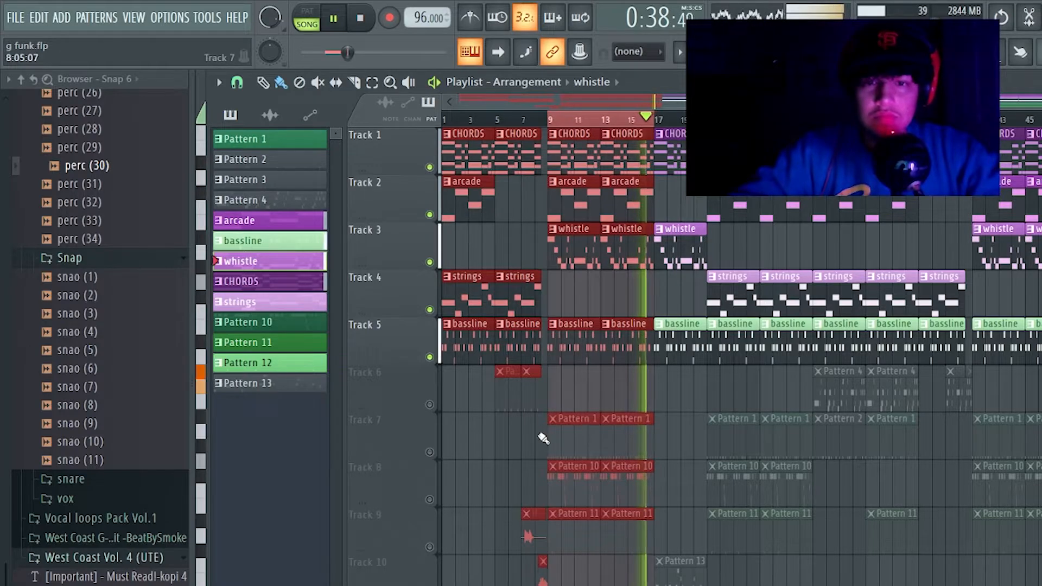
pyautogui.press('space')
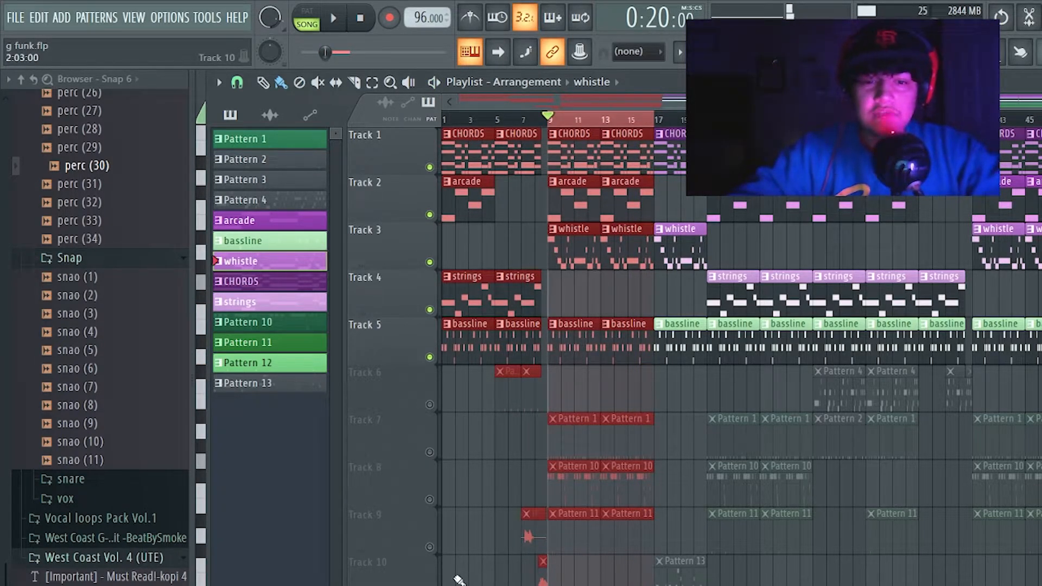
# Unmute Track 6 and open the notes of its Pattern 4 clip in the piano roll.
pyautogui.click(430, 405)
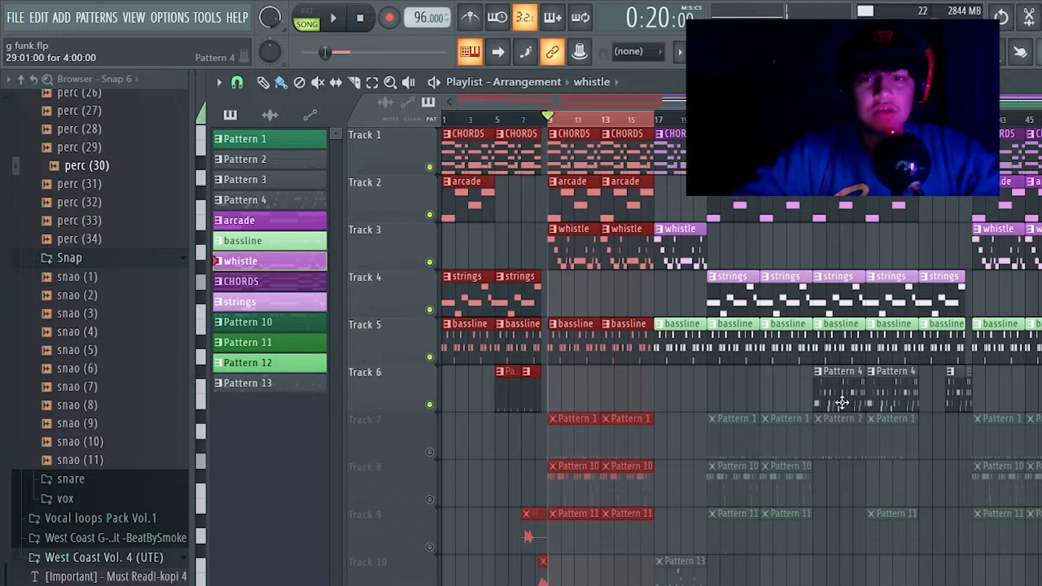
pyautogui.doubleClick(842, 402)
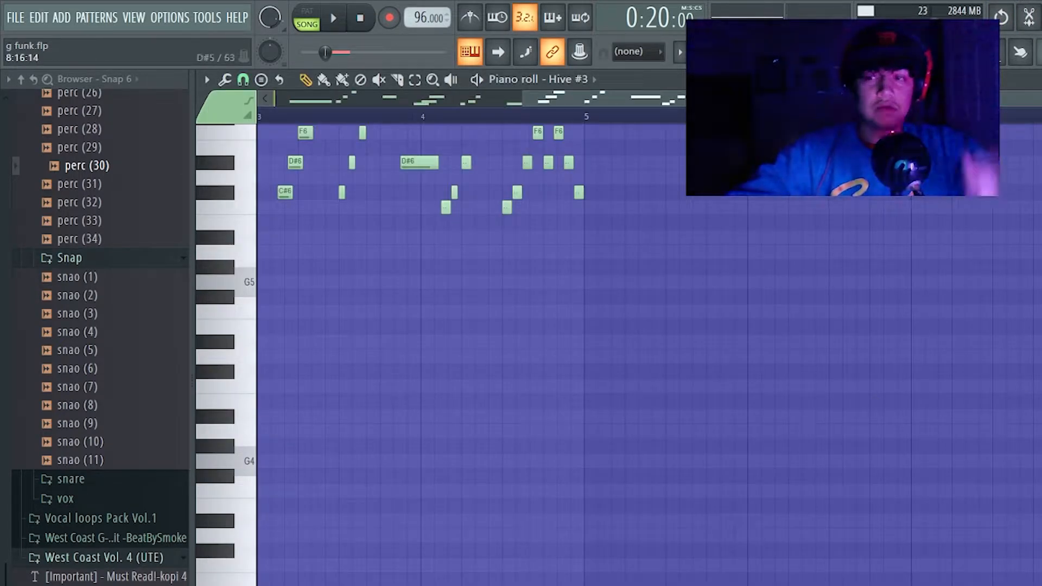
pyautogui.scroll(4, 848, 407)
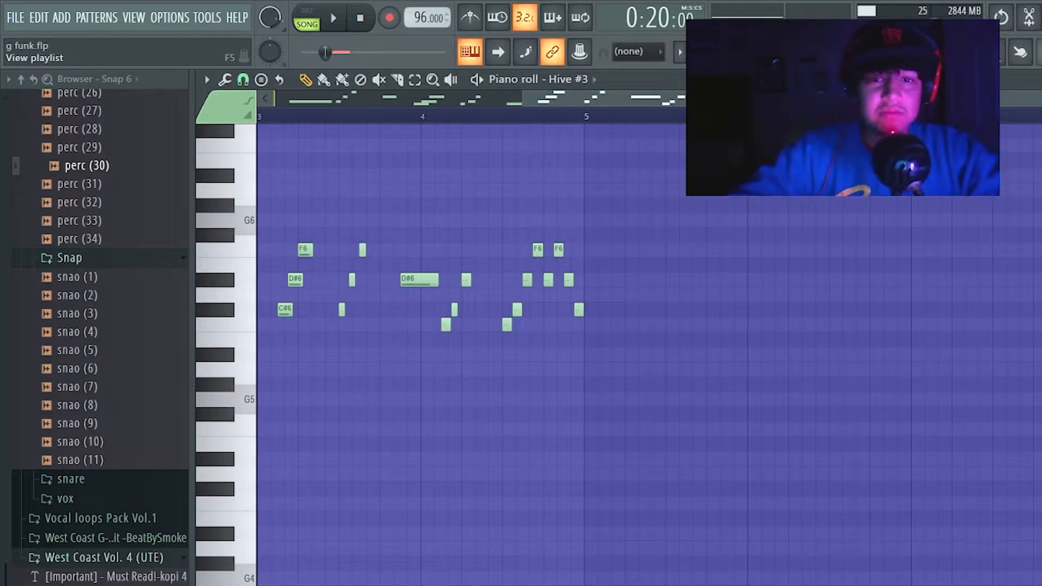
pyautogui.scroll(-2, 833, 265)
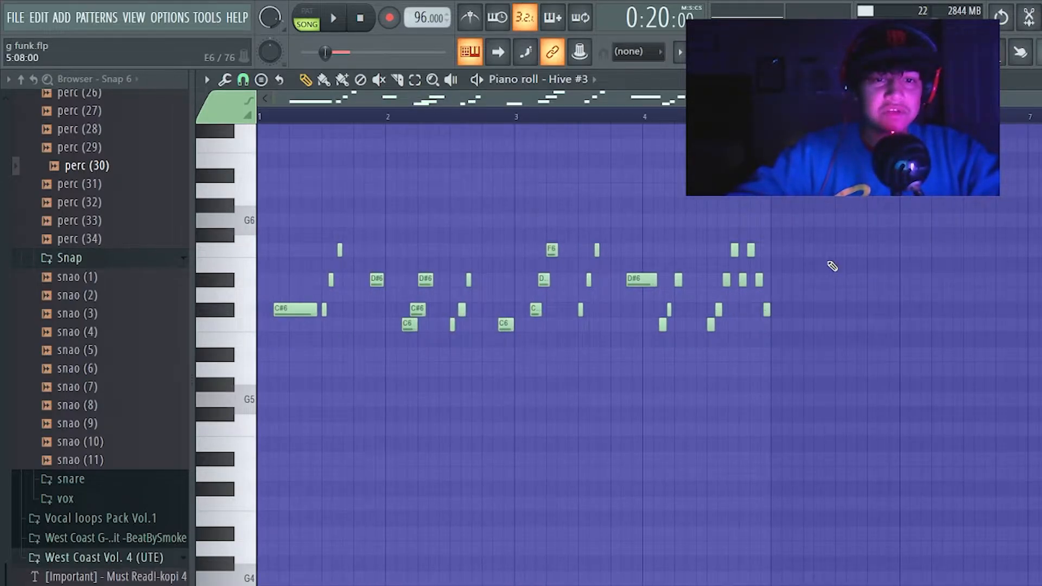
pyautogui.scroll(5, 832, 435)
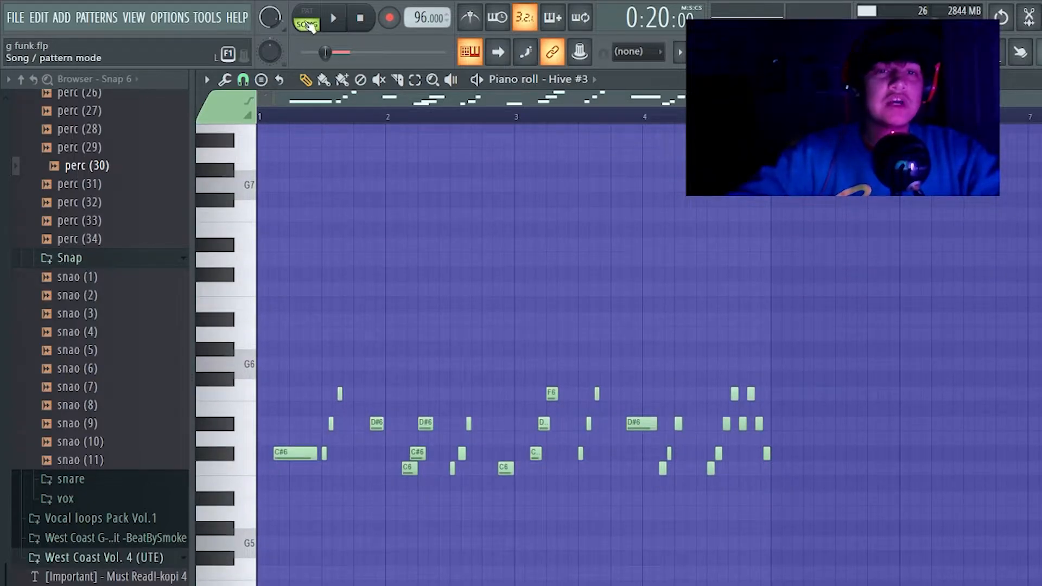
# Switch to pattern mode and play Pattern 4's Hive melody on its own in the piano roll.
pyautogui.click(310, 26)
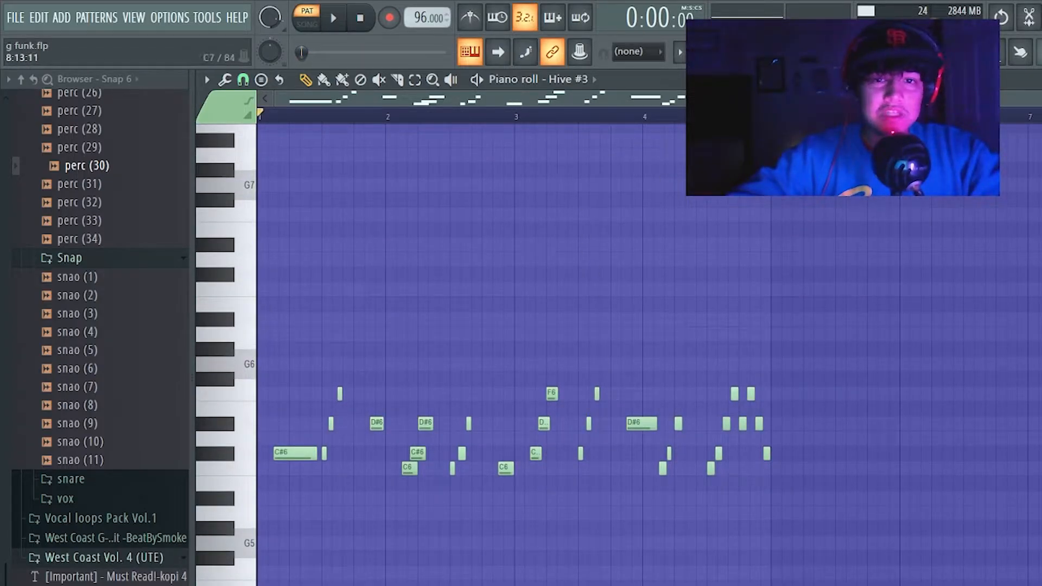
pyautogui.scroll(-2, 646, 353)
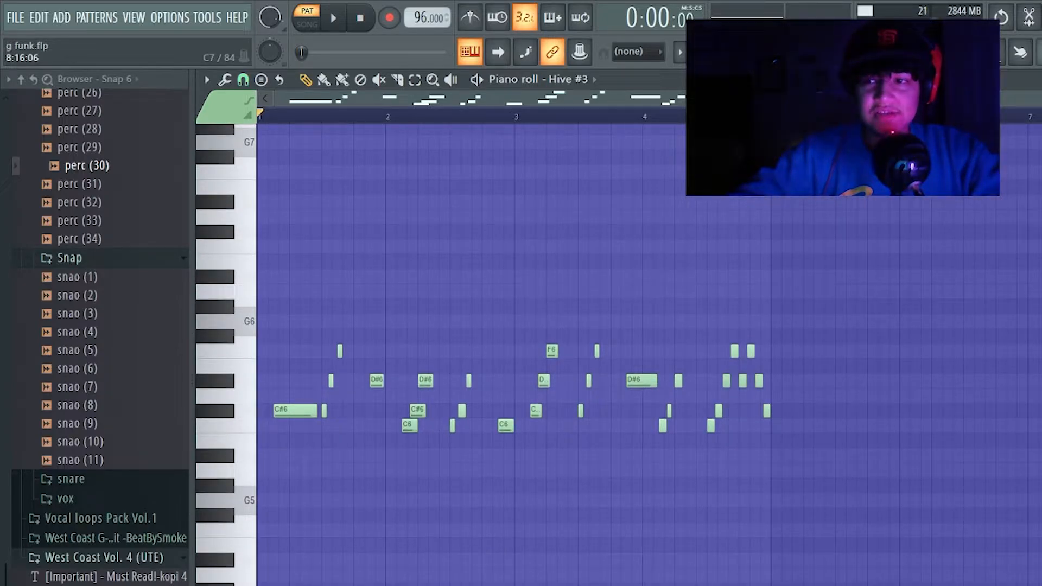
pyautogui.scroll(-2, 597, 352)
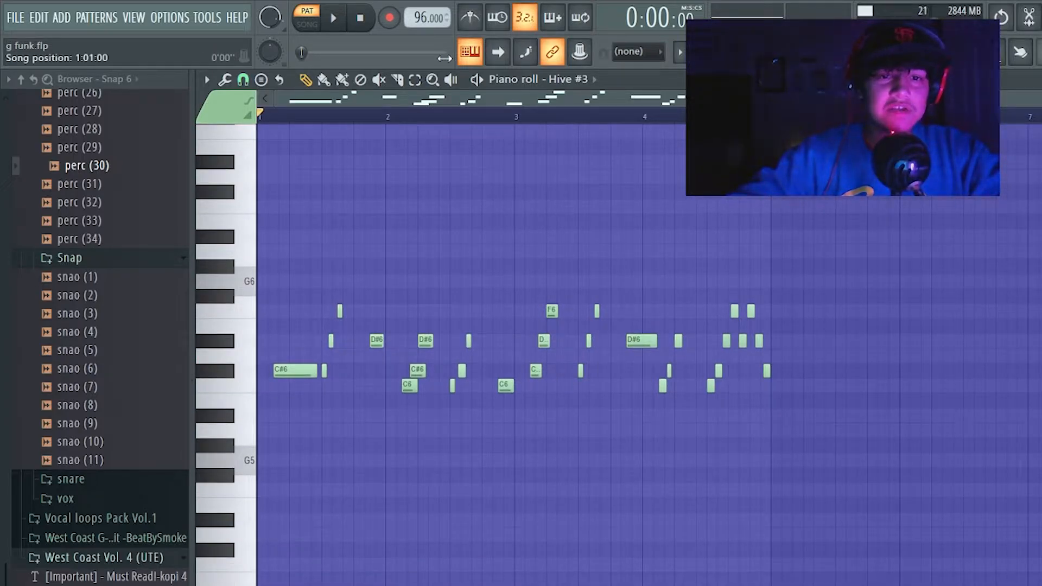
pyautogui.press('space')
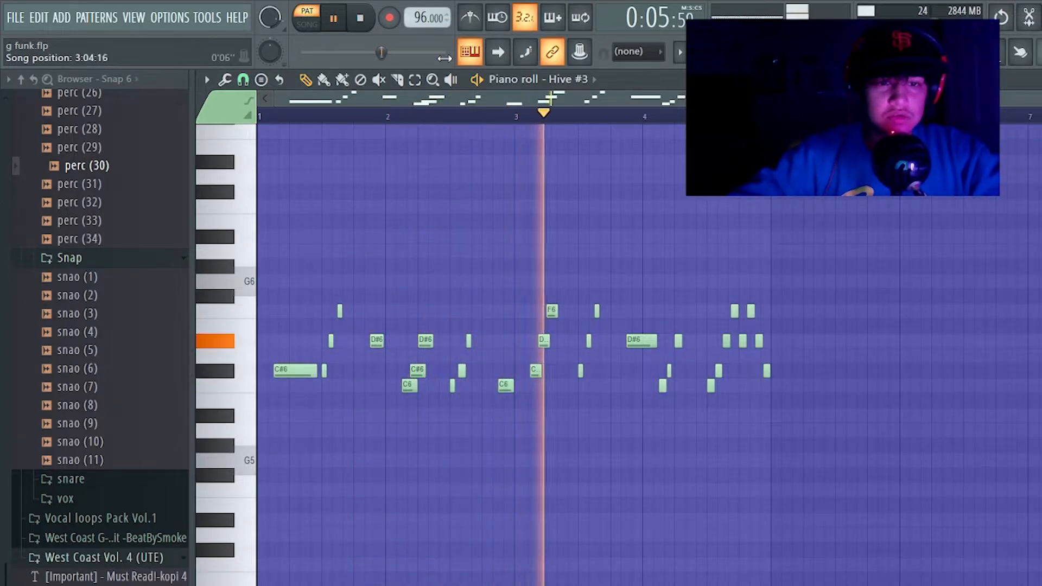
pyautogui.scroll(2, 315, 415)
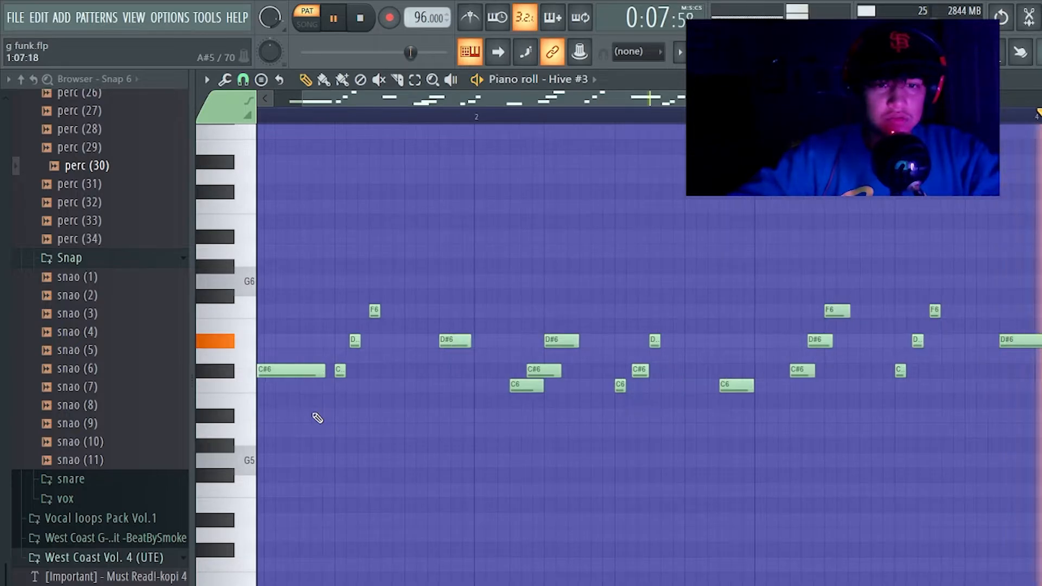
pyautogui.scroll(-2, 317, 418)
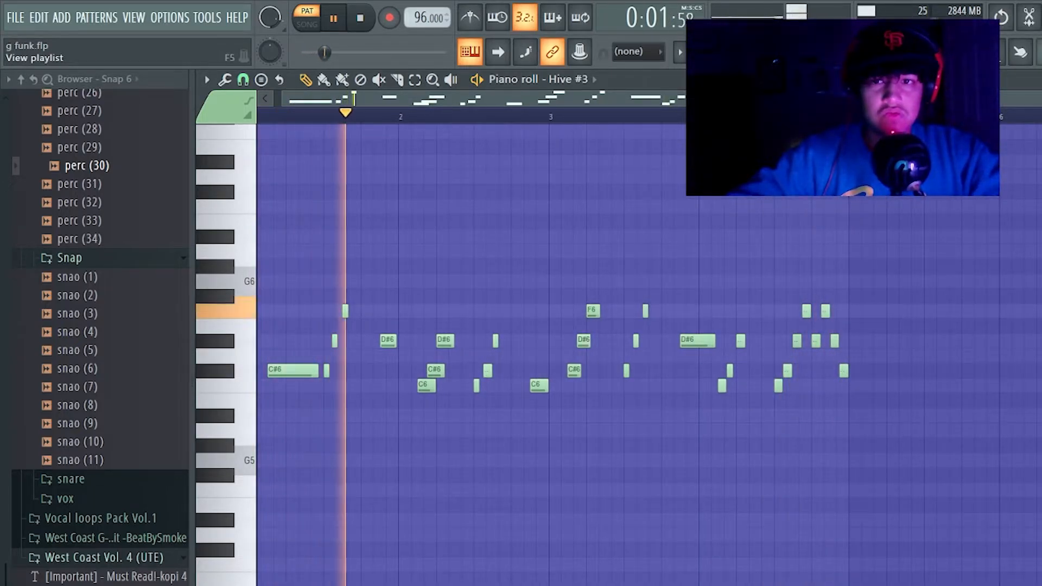
pyautogui.press('F5')
pyautogui.press('F7')
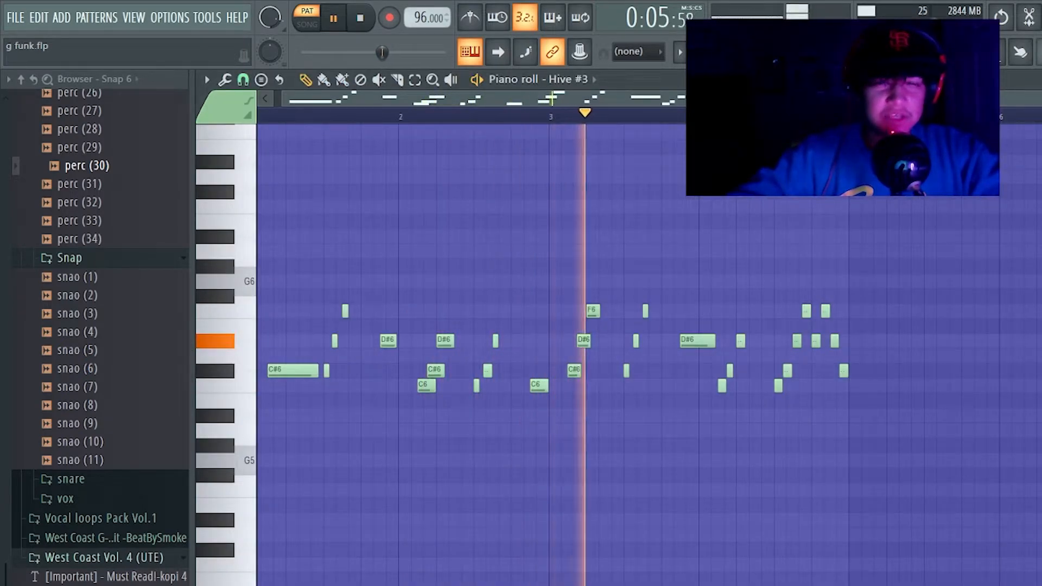
# Return to the playlist in song mode, select bars 29 to 36 over the Pattern 4 clips, play that range and stop.
pyautogui.press('F5')
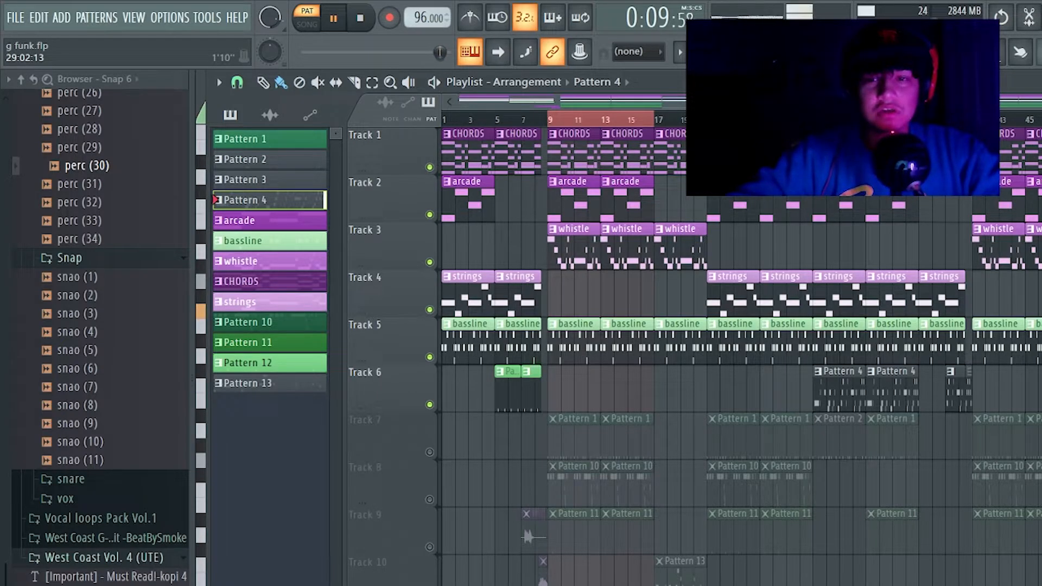
pyautogui.press('l')
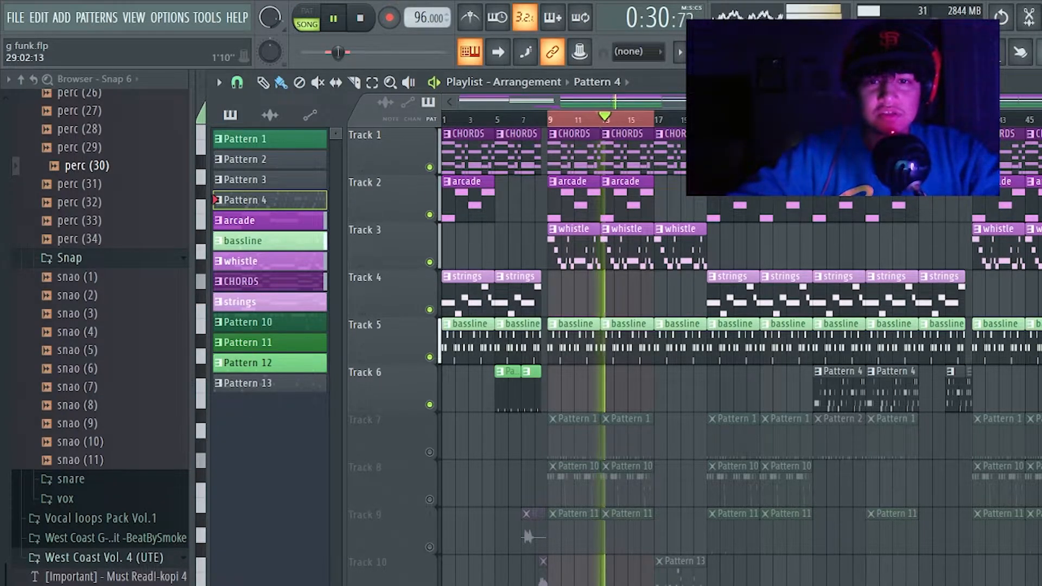
pyautogui.moveTo(814, 119); pyautogui.dragTo(906, 119)
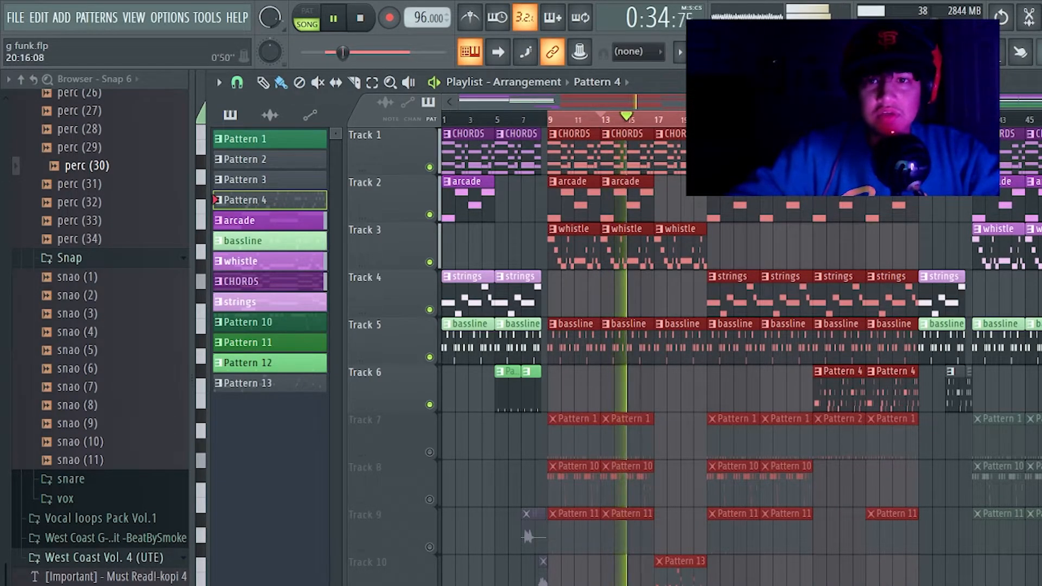
pyautogui.rightClick(709, 120)
pyautogui.press('space')
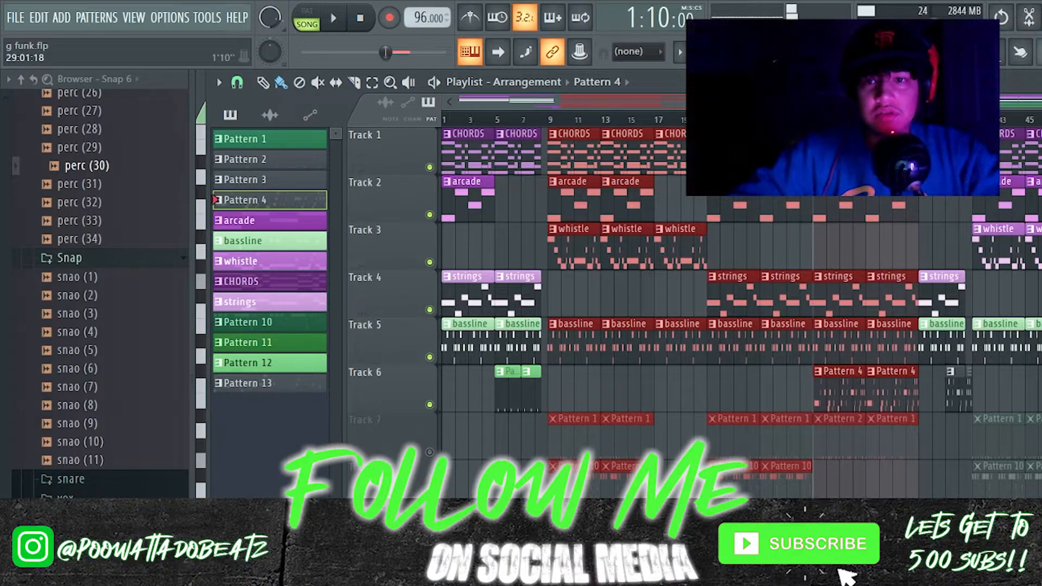
pyautogui.press('space')
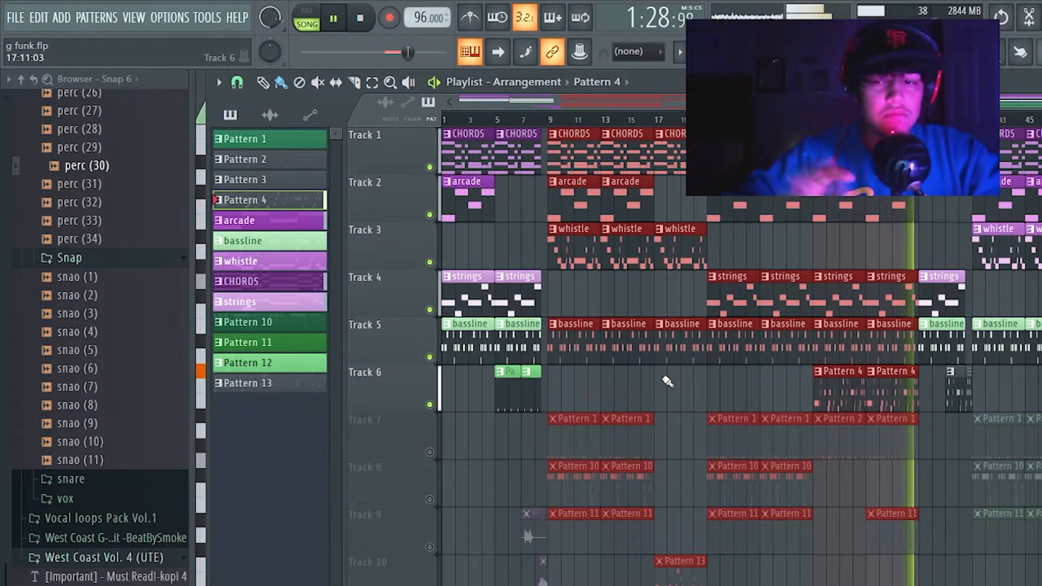
pyautogui.press('space')
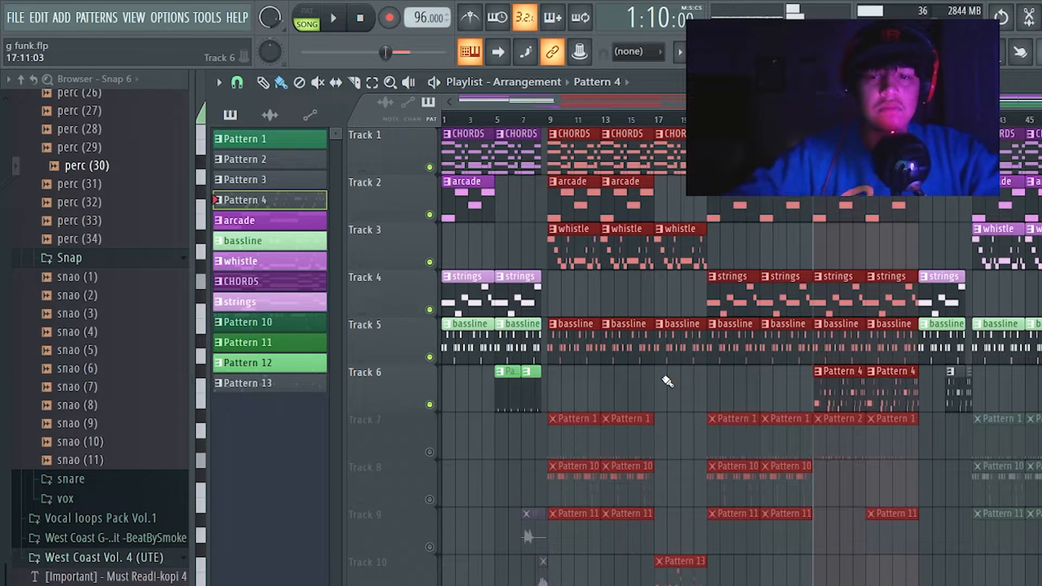
# Solo Track 10, set the playhead to bar 17 and open the Pattern 13 clip's notes in the piano roll.
pyautogui.rightClick(429, 585)
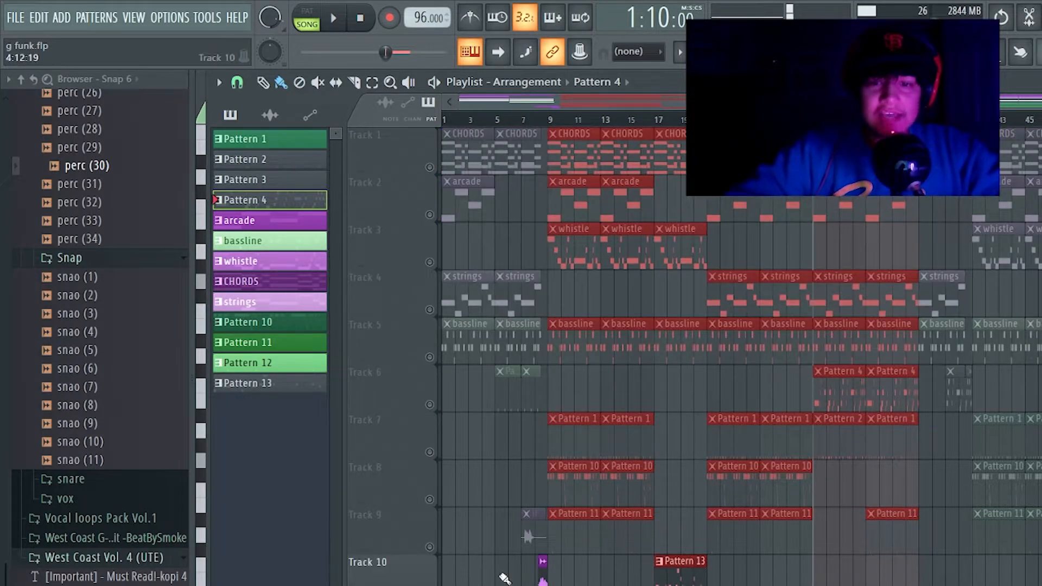
pyautogui.moveTo(680, 124); pyautogui.dragTo(660, 124)
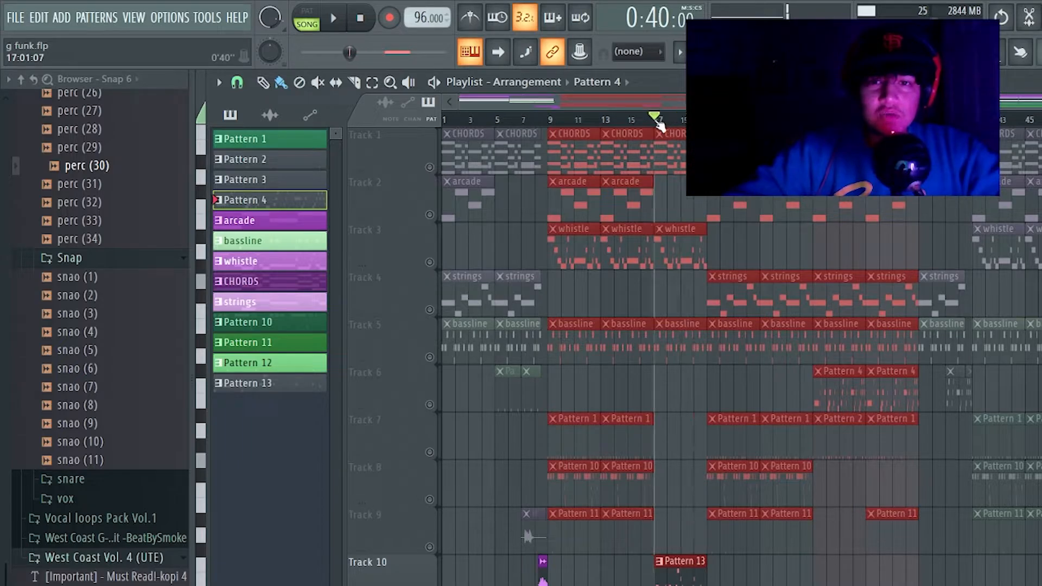
pyautogui.doubleClick(680, 584)
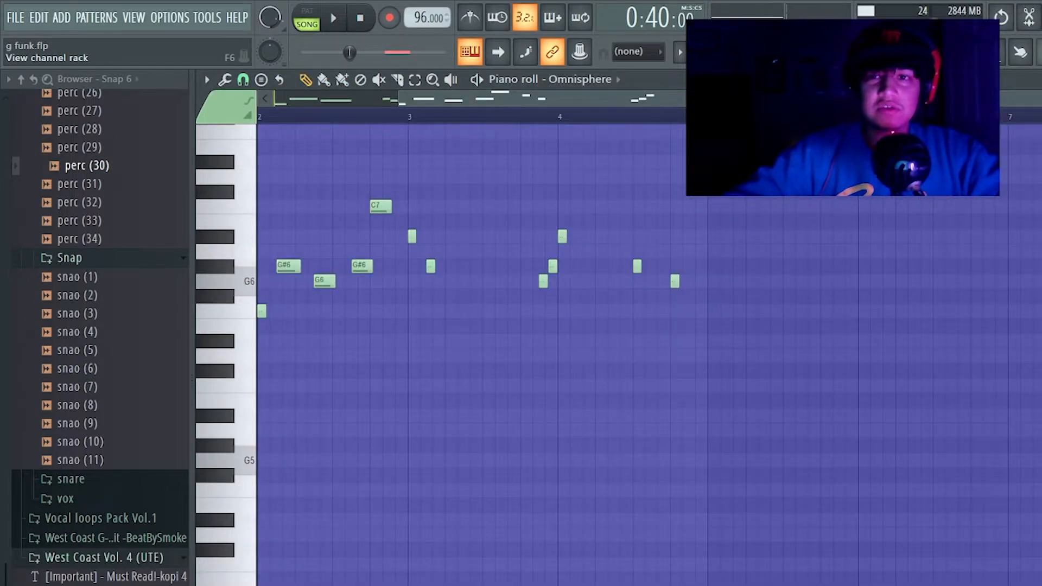
# Open the Omnisphere channel's plugin to view its Ambient Space Piano patch, close it and return to the playlist.
pyautogui.press('F6')
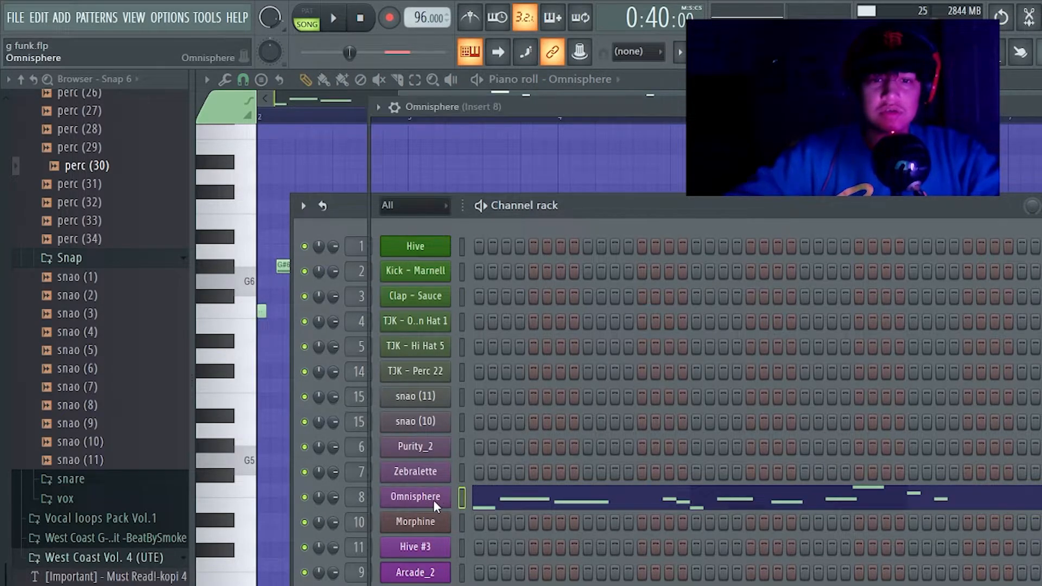
pyautogui.click(433, 500)
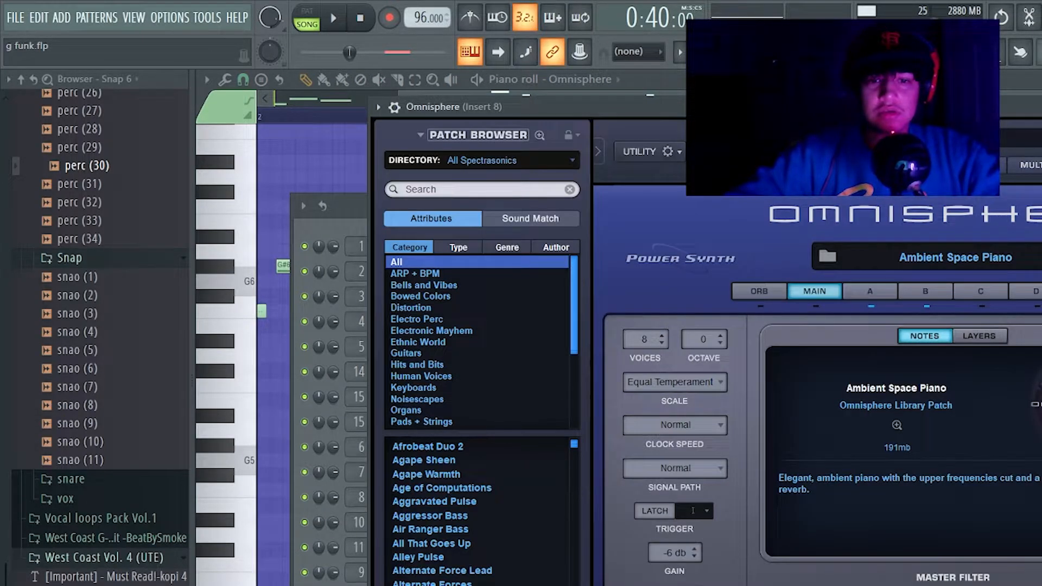
pyautogui.moveTo(786, 107); pyautogui.dragTo(727, 106)
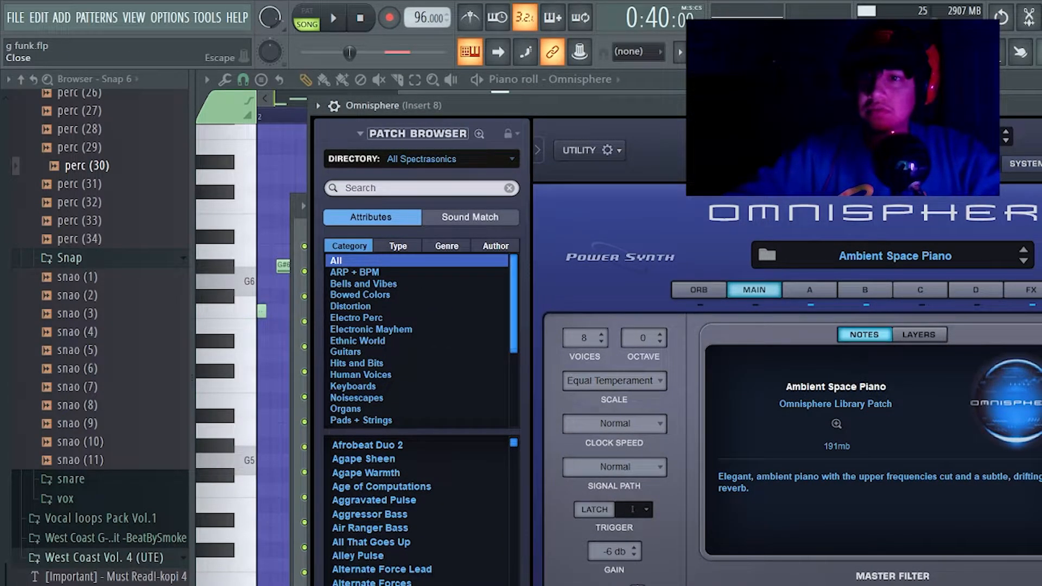
pyautogui.press('Escape')
pyautogui.press('F5')
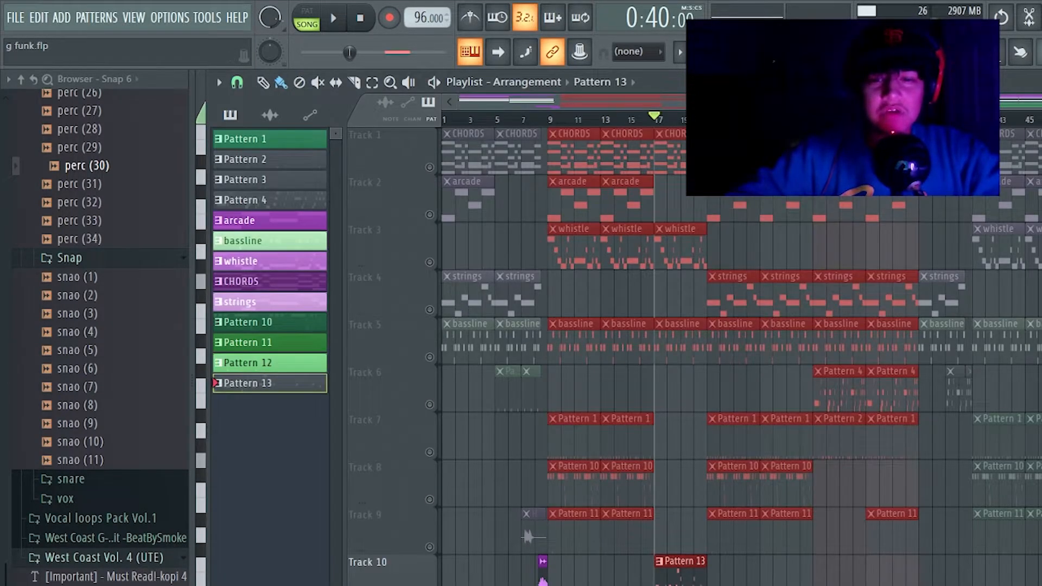
# Unmute the chords, whistle and bassline tracks alongside Track 10, keeping the playhead at bar 17.
pyautogui.click(649, 129)
pyautogui.click(656, 129)
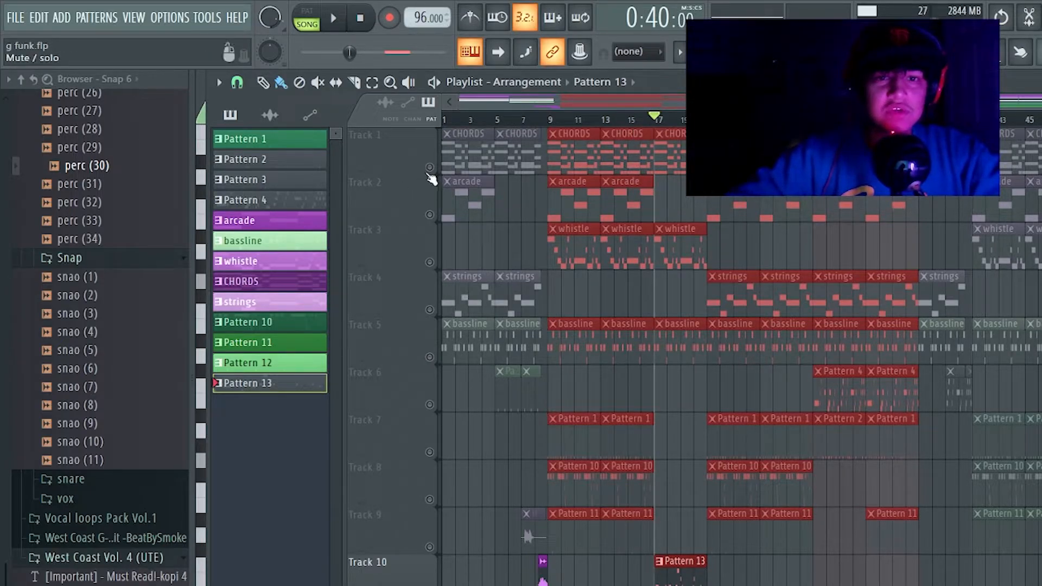
pyautogui.click(429, 262)
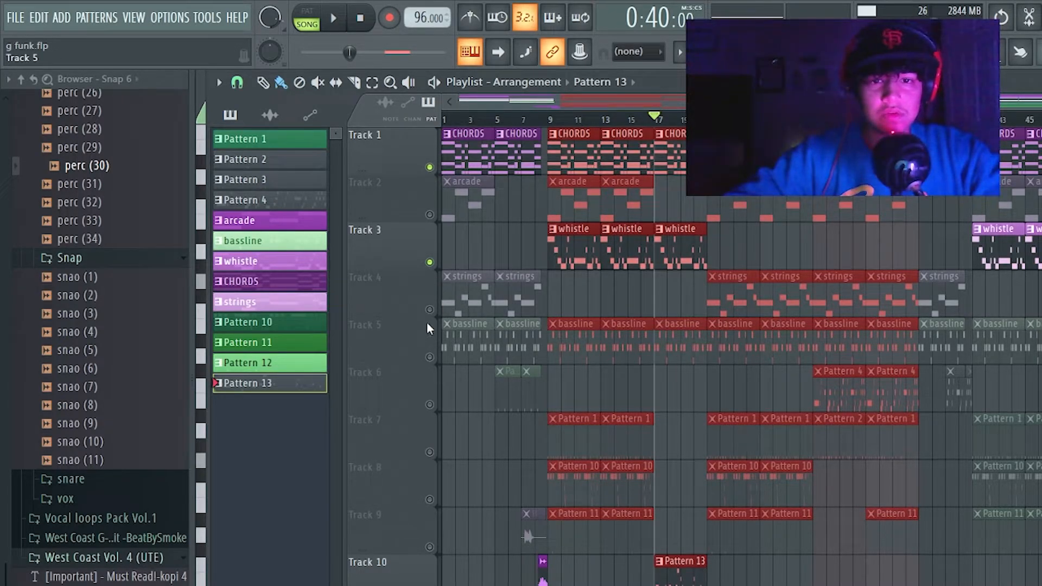
pyautogui.click(430, 357)
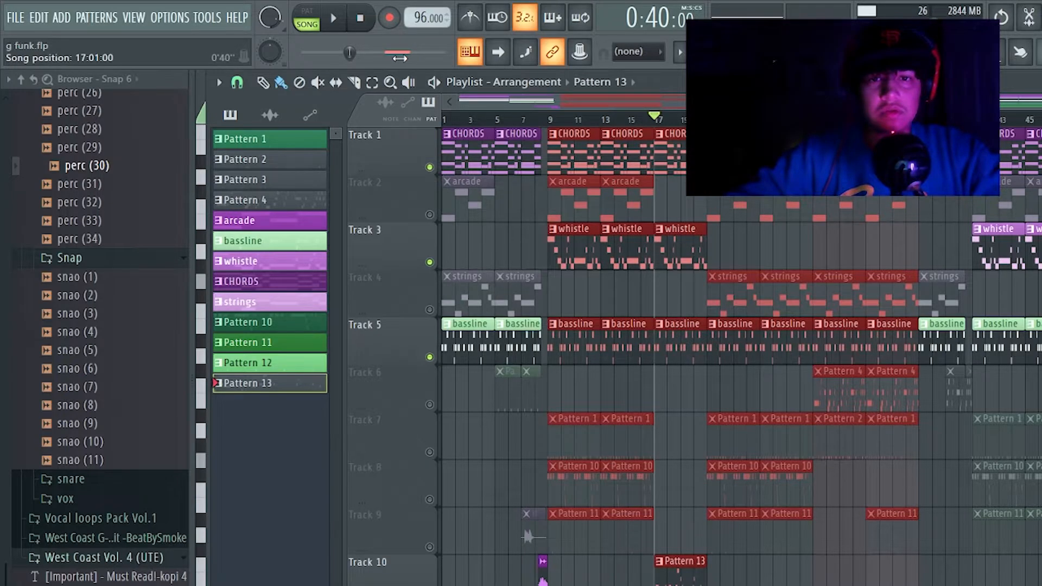
# Select bars 17 to 20, open Pattern 13 in the piano roll and play its Omnisphere melody alone in pattern mode.
pyautogui.click(308, 16)
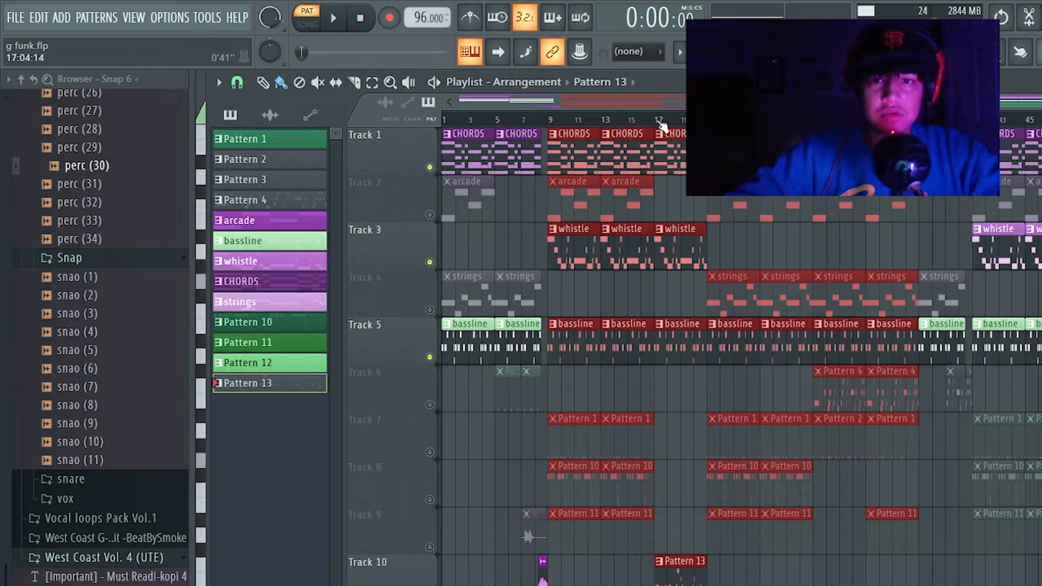
pyautogui.moveTo(663, 126); pyautogui.dragTo(706, 123)
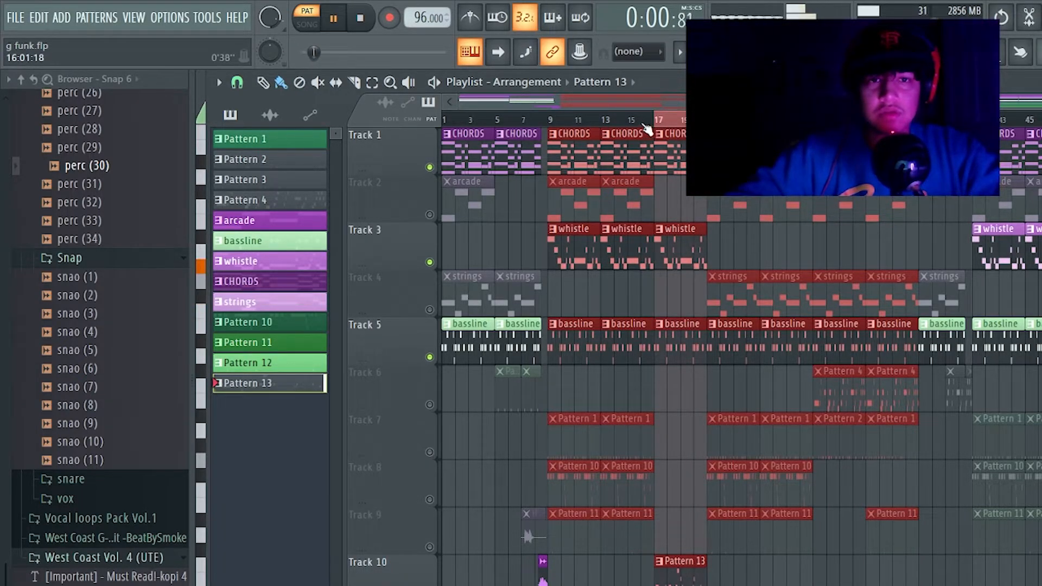
pyautogui.doubleClick(684, 582)
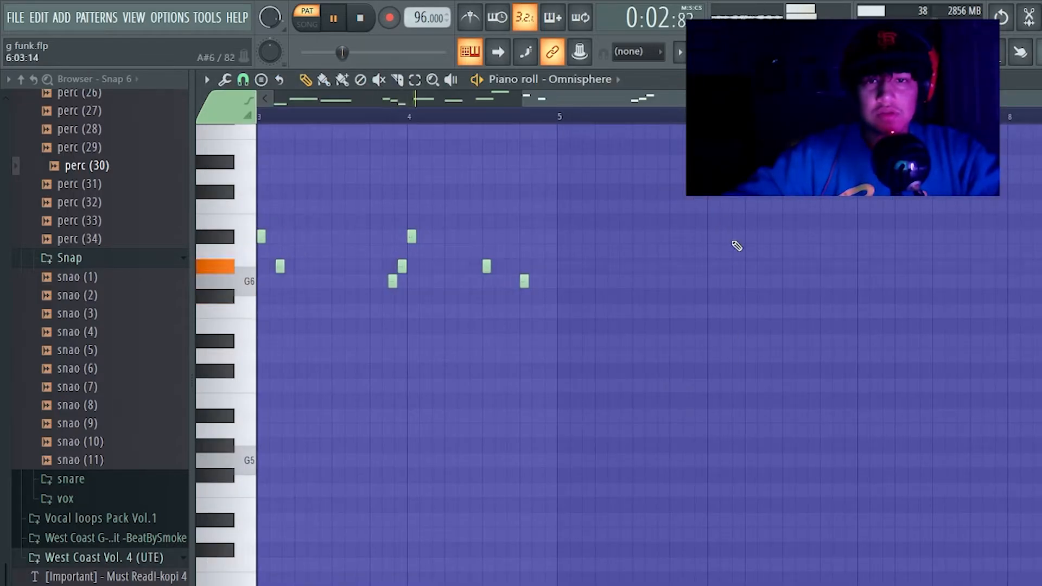
pyautogui.moveTo(524, 98); pyautogui.dragTo(106, 93)
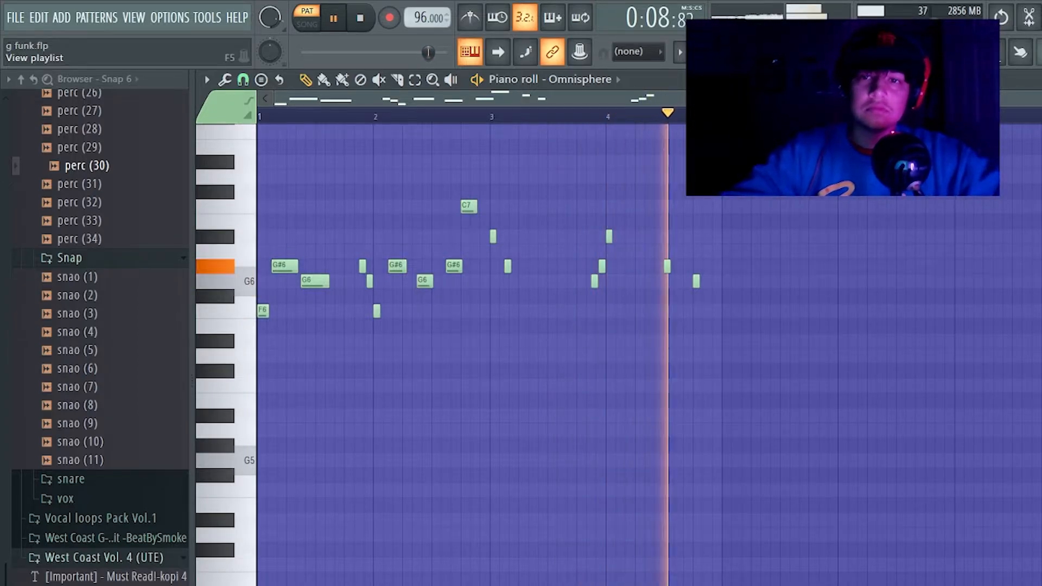
# Return to the playlist in song mode, play the Pattern 13 section from bar 17 with the unmuted tracks and stop.
pyautogui.press('F5')
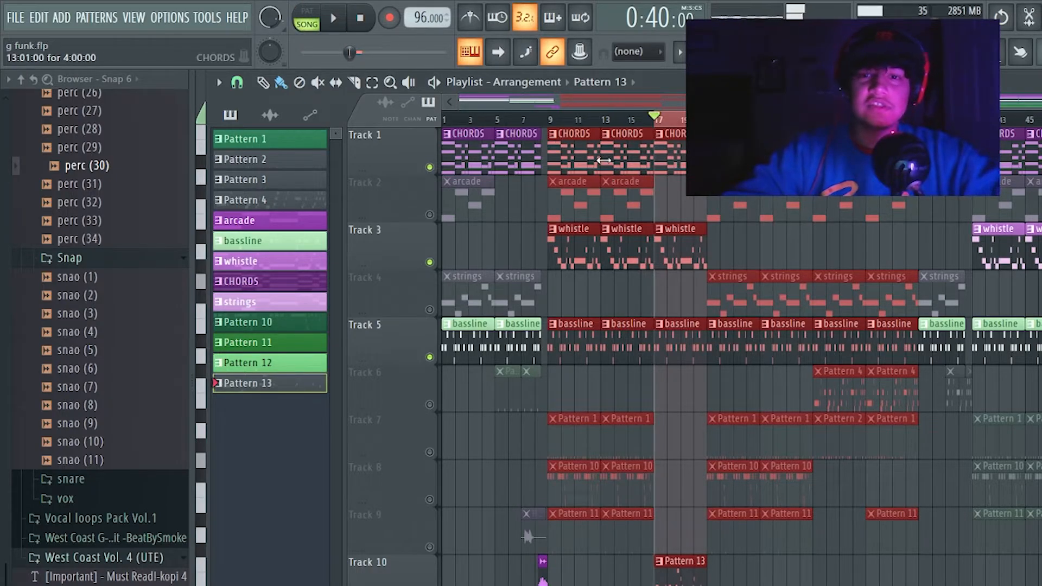
pyautogui.press('space')
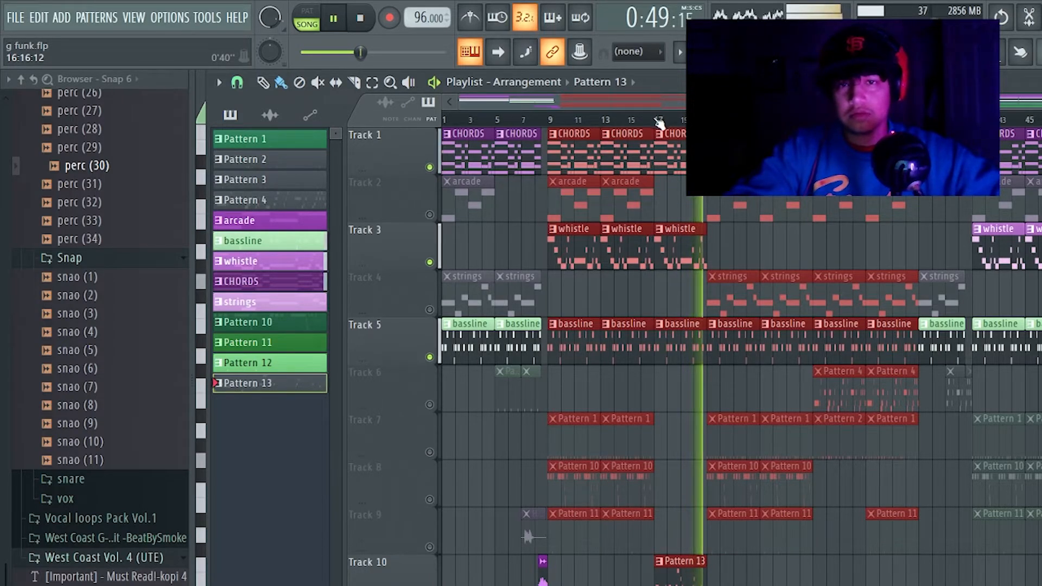
pyautogui.press('space')
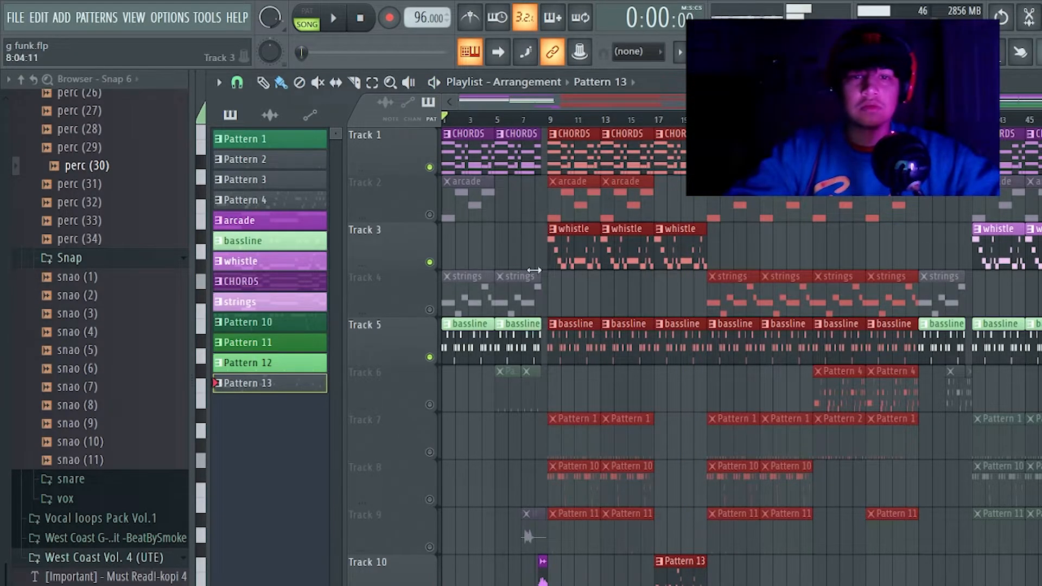
# Unmute the arcade and strings tracks, plus Tracks 6 and 7 in the playlist.
pyautogui.click(436, 314)
pyautogui.click(429, 215)
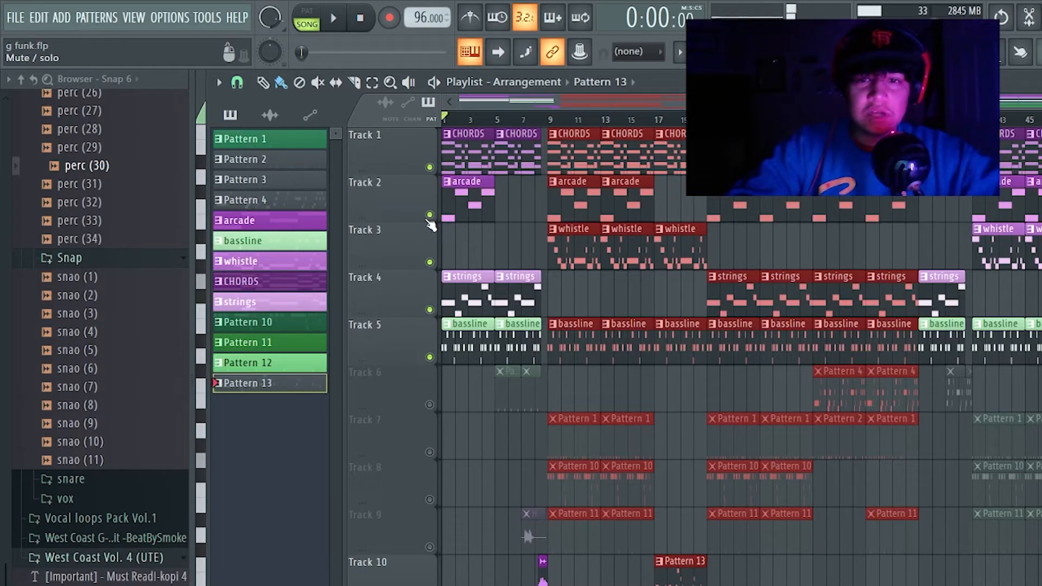
pyautogui.scroll(2, 461, 388)
pyautogui.click(429, 453)
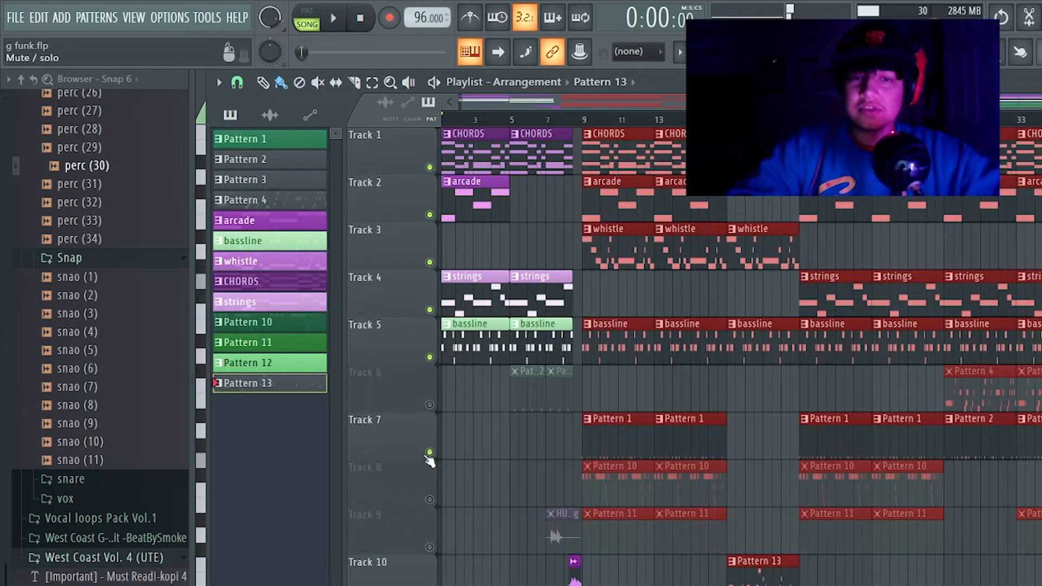
pyautogui.click(429, 405)
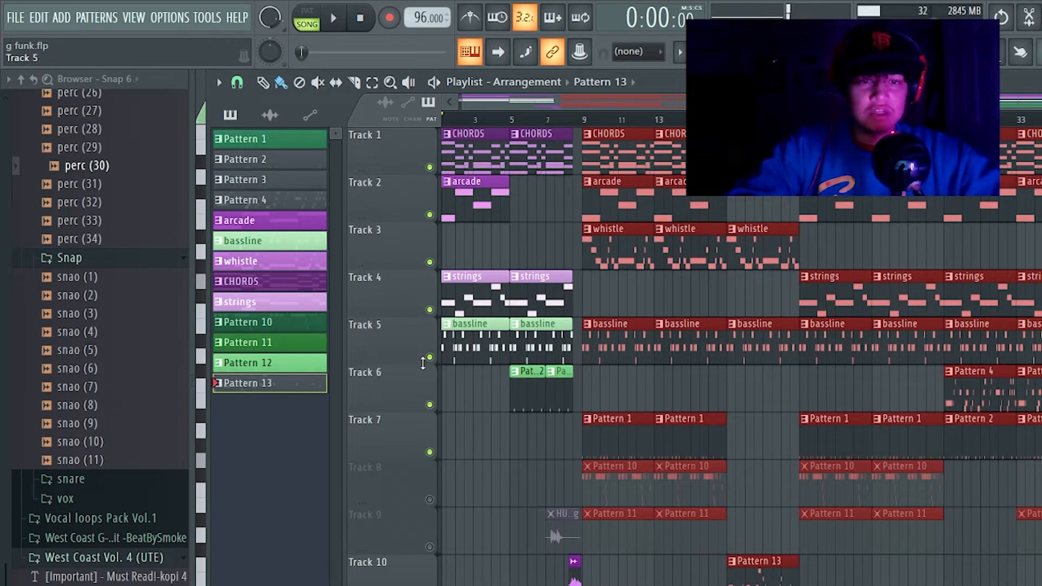
# Mute melodic Tracks 1 to 5, unmute Tracks 8 and 9, and place the playhead at bar 9.
pyautogui.click(429, 358)
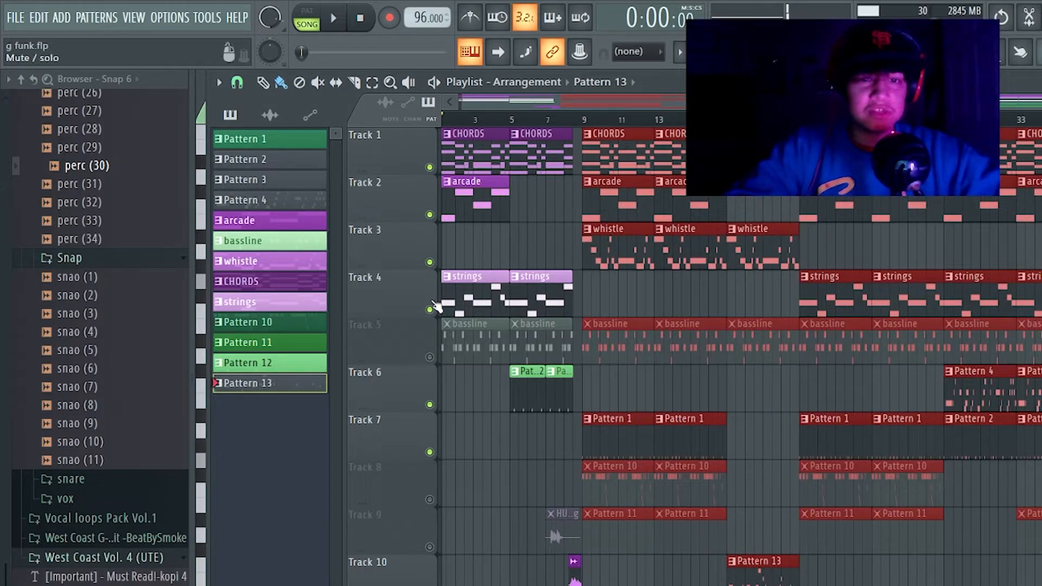
pyautogui.click(429, 310)
pyautogui.click(429, 263)
pyautogui.click(429, 215)
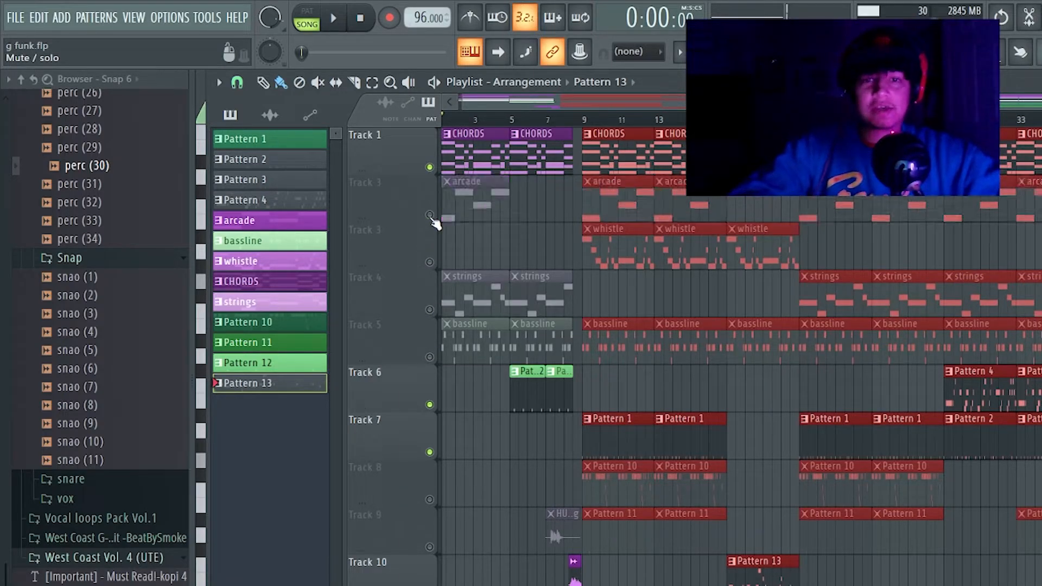
pyautogui.click(429, 167)
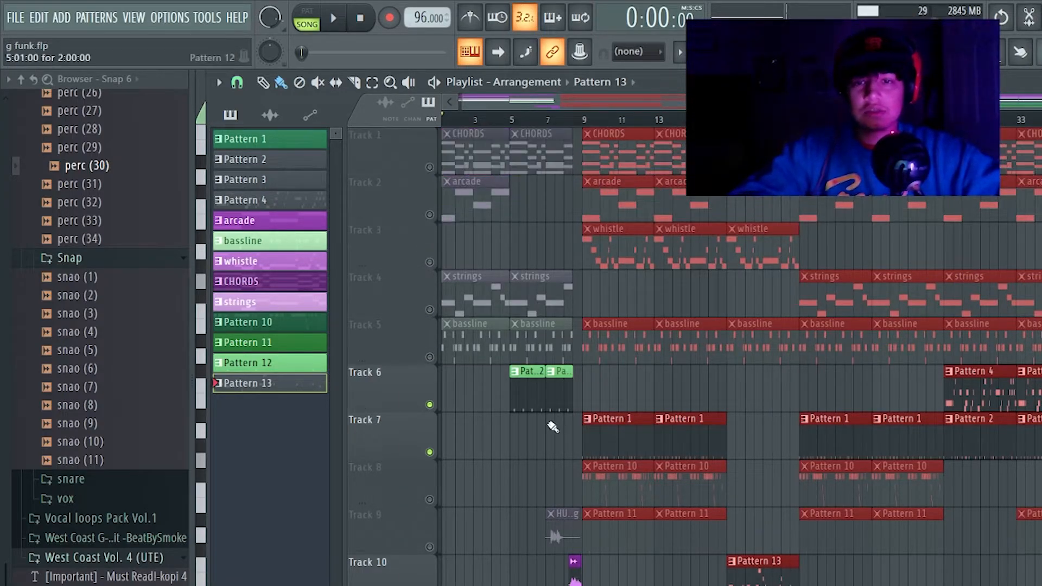
pyautogui.click(429, 500)
pyautogui.click(429, 547)
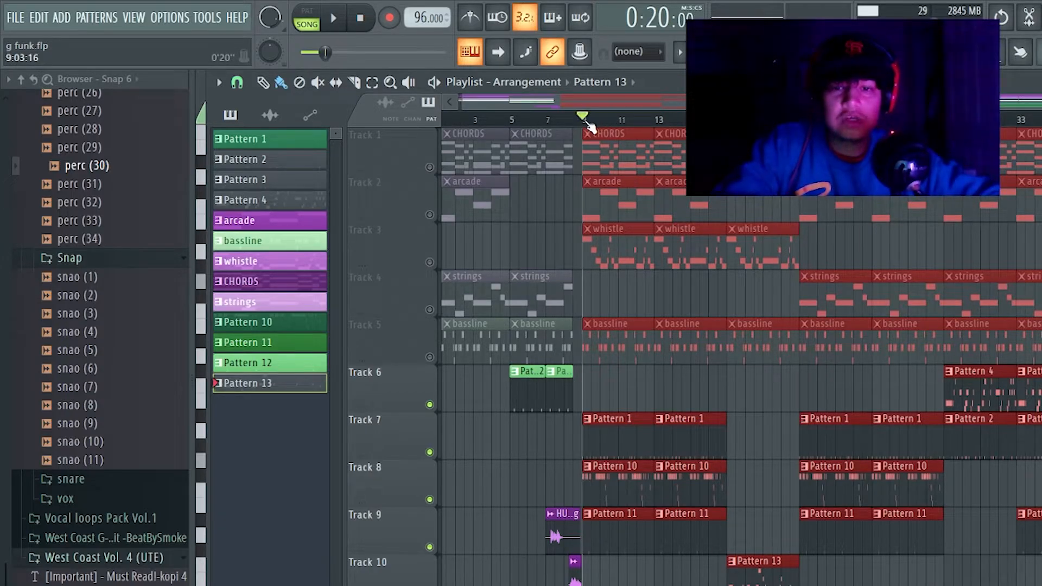
# Switch to Pattern 1, view its kick, clap and open hat steps in the channel rack, and return to the playlist.
pyautogui.keyDown('ctrl'); pyautogui.scroll(4, 596, 475); pyautogui.keyUp('ctrl')
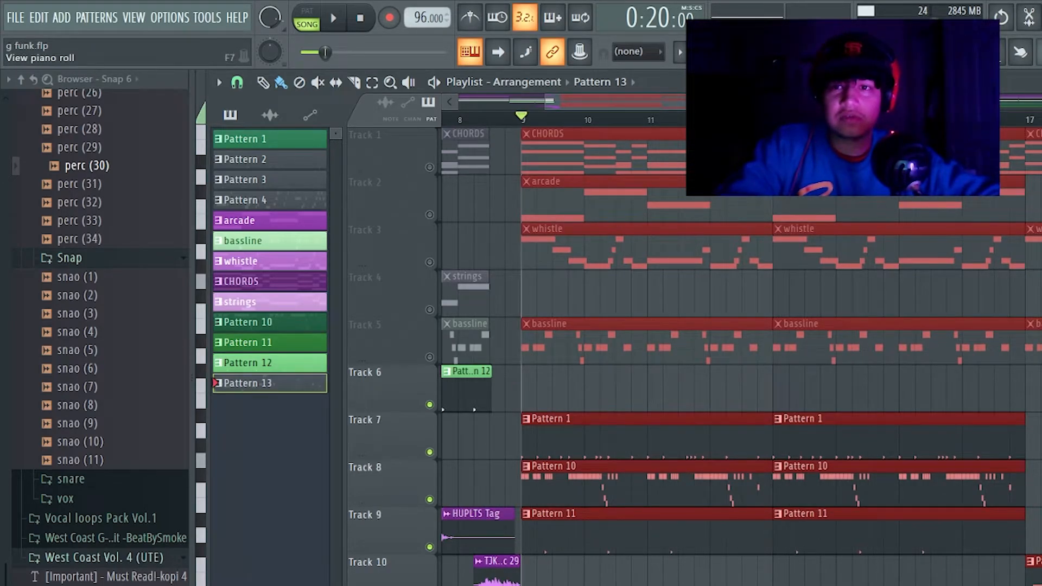
pyautogui.press('F7')
pyautogui.press('F6')
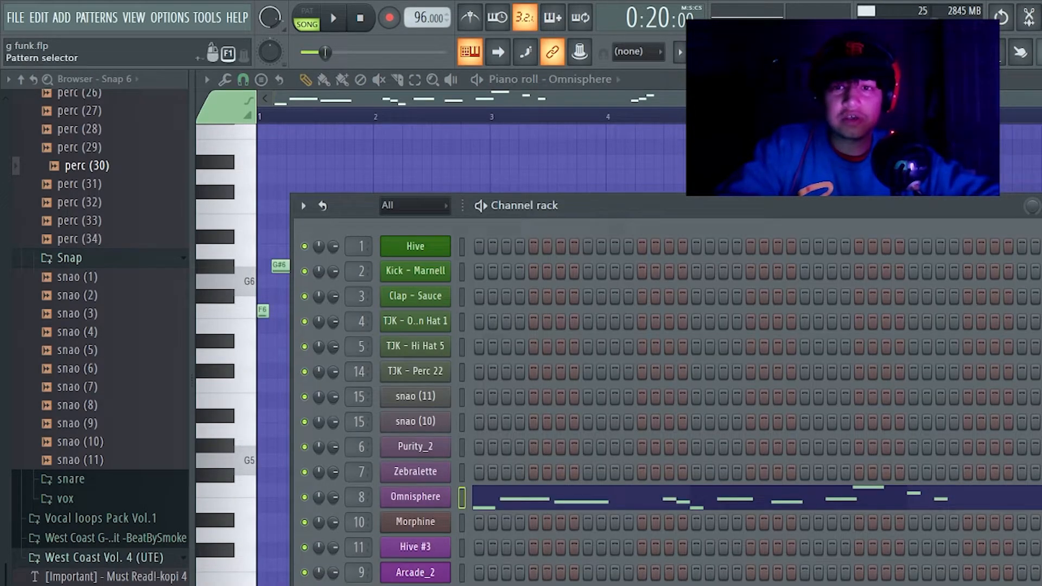
pyautogui.click(727, 108)
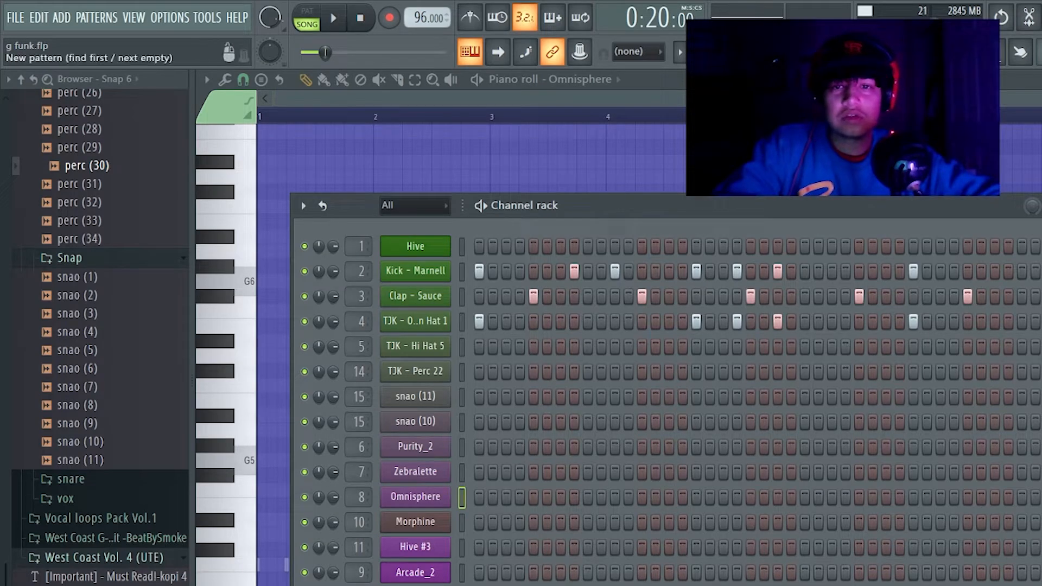
pyautogui.press('F5')
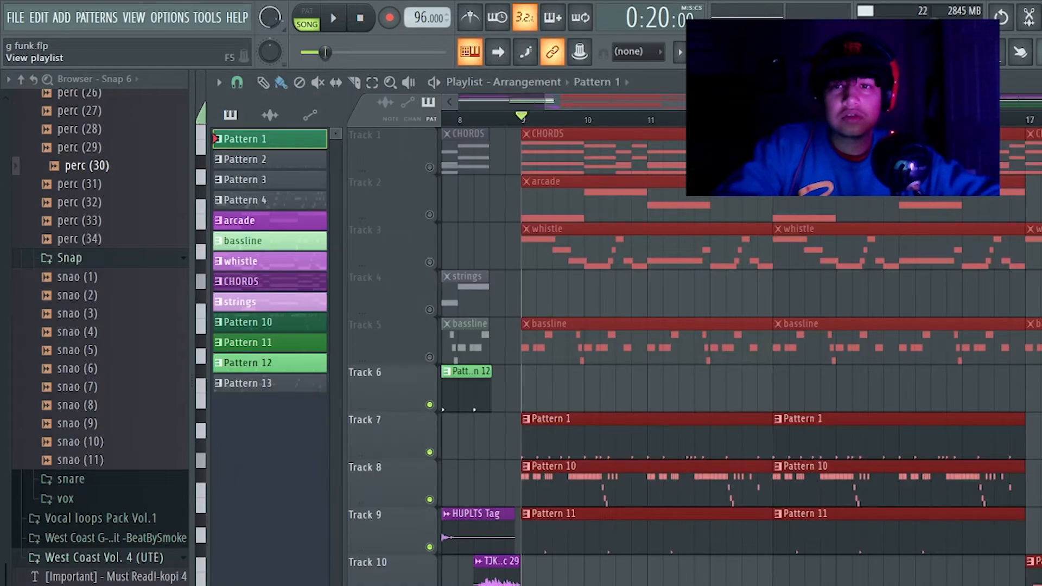
# Solo Track 7 and play its Pattern 1 drums from bar 9.
pyautogui.rightClick(430, 451)
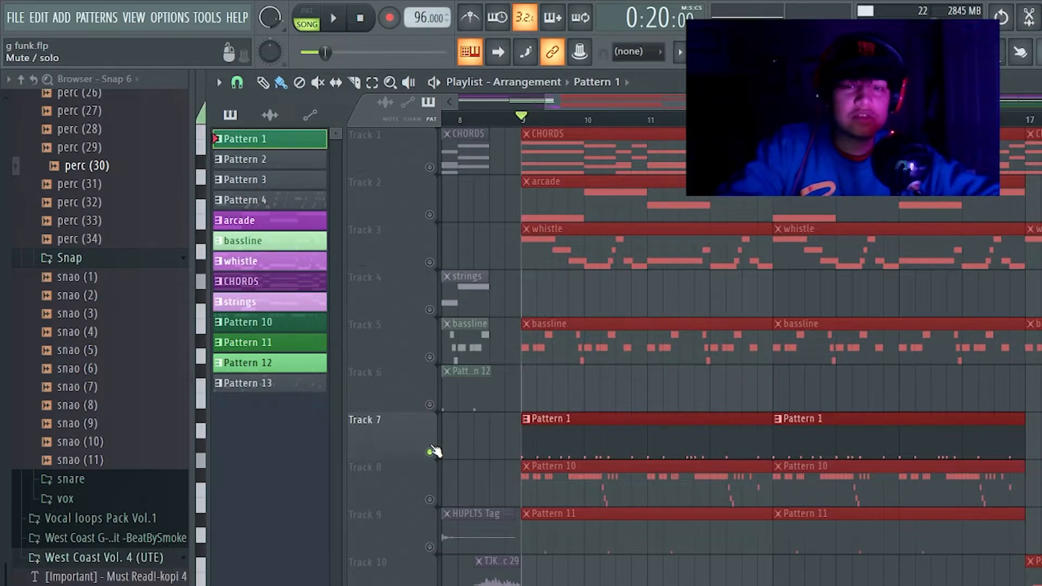
pyautogui.press('space')
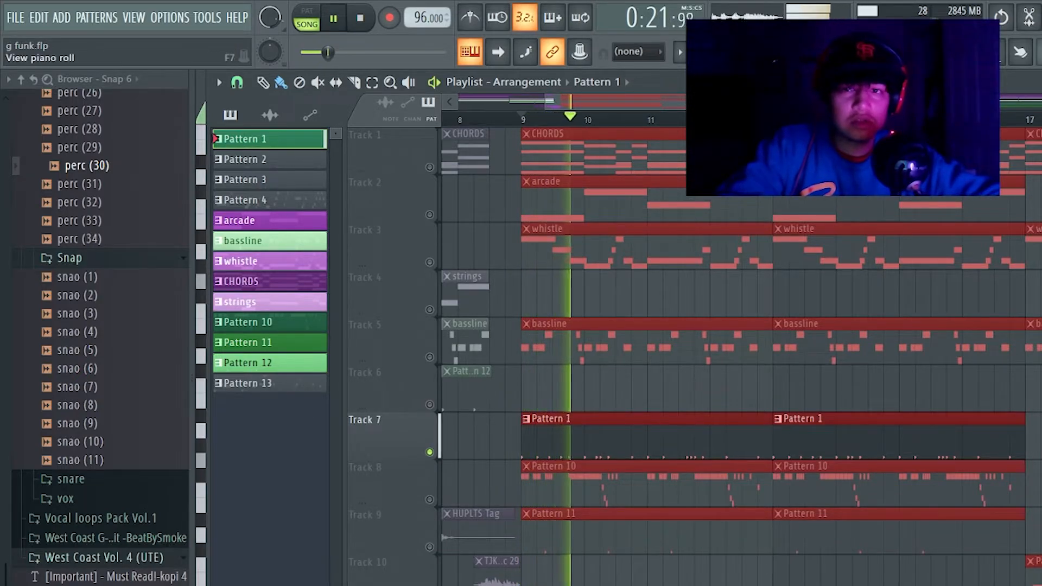
pyautogui.scroll(-3, 709, 296)
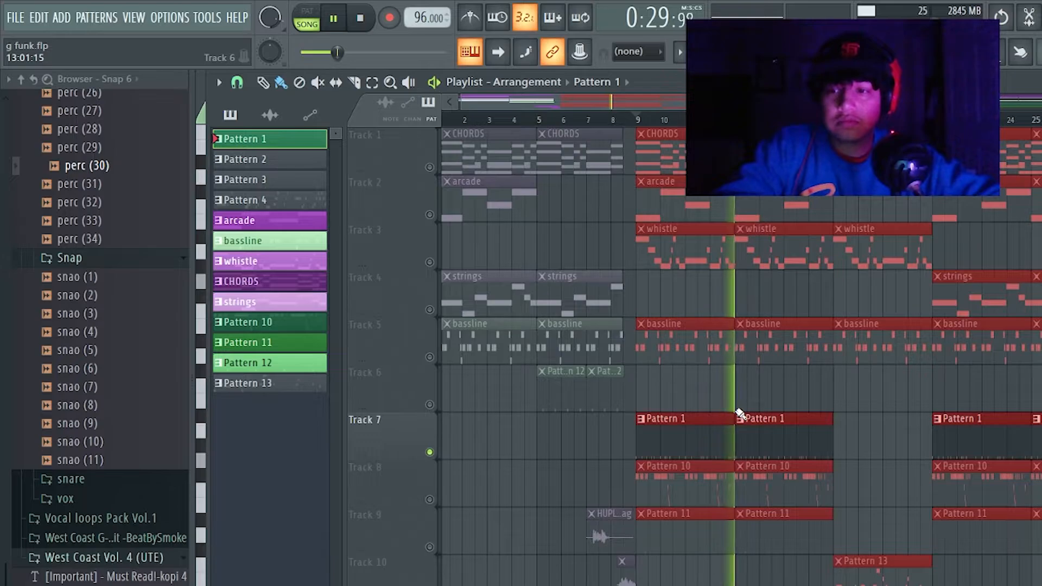
pyautogui.scroll(-2, 739, 413)
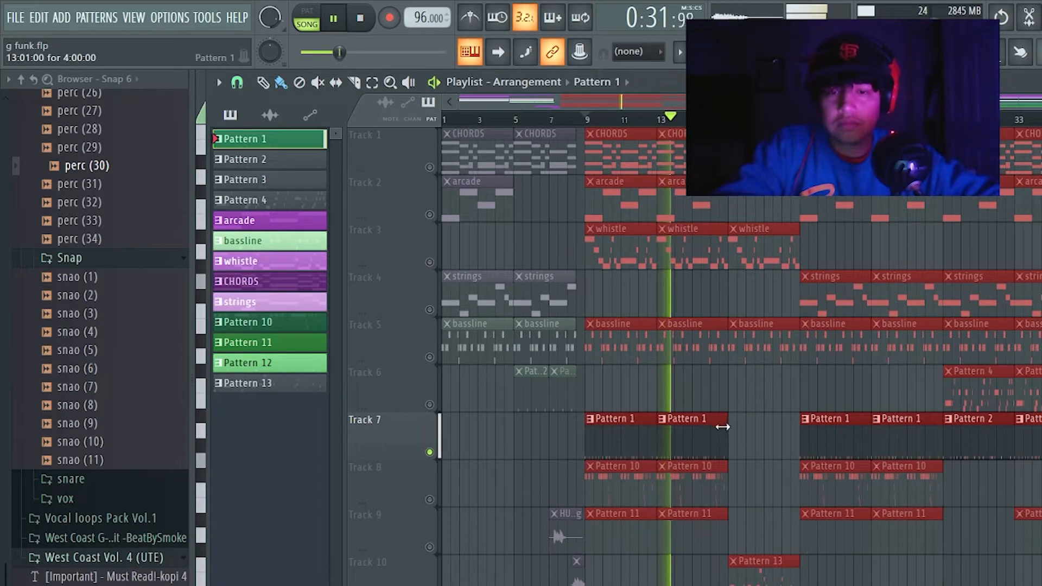
# Show Pattern 1's steps in the channel rack during playback, return to the playlist and stop the song.
pyautogui.press('F7')
pyautogui.press('F6')
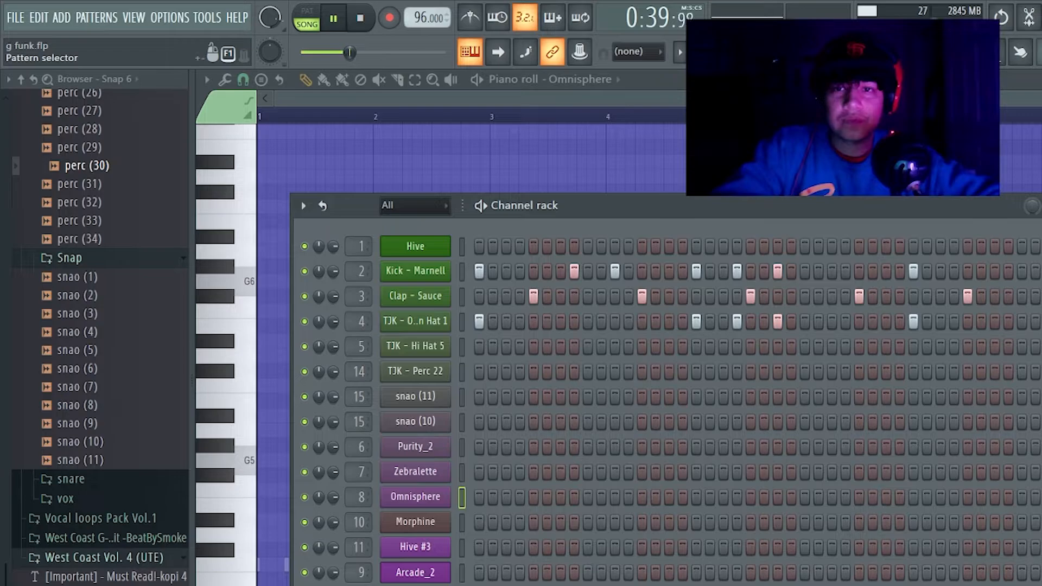
pyautogui.press('F5')
pyautogui.press('space')
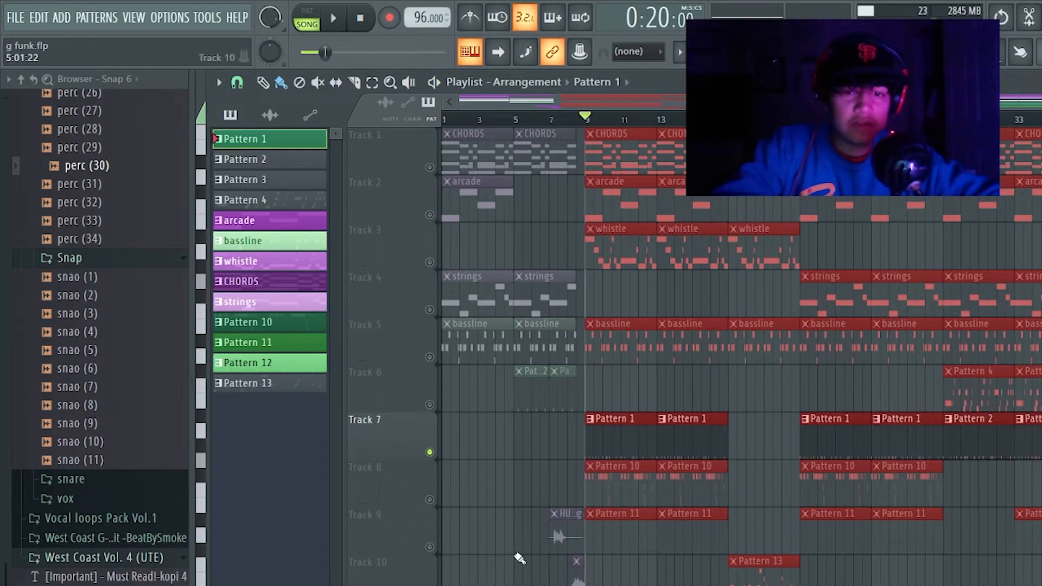
# Unmute Track 9, play from bar 9 with Track 7, and bring in Track 8's Pattern 10 clips.
pyautogui.click(430, 548)
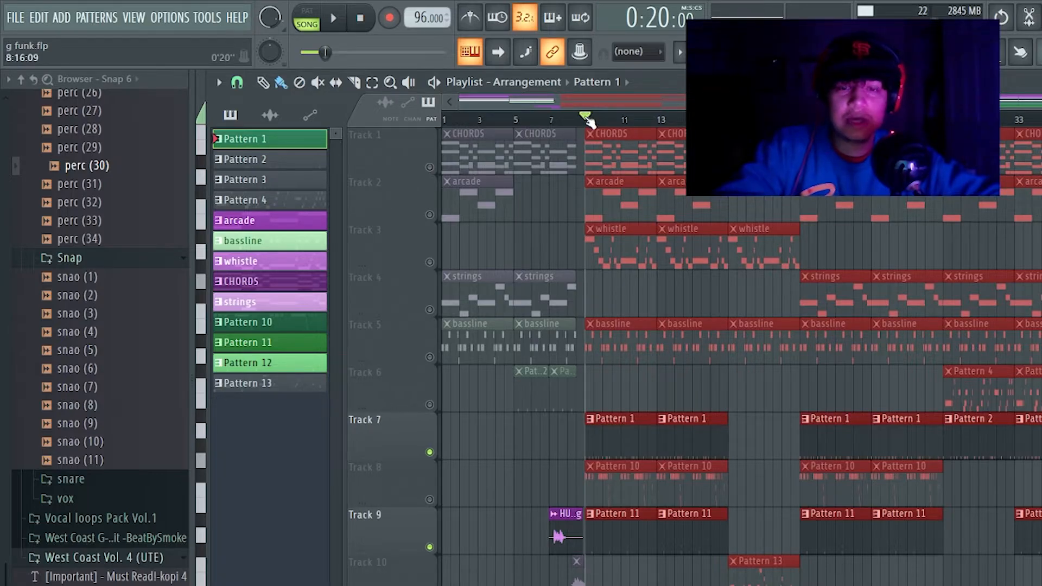
pyautogui.press('space')
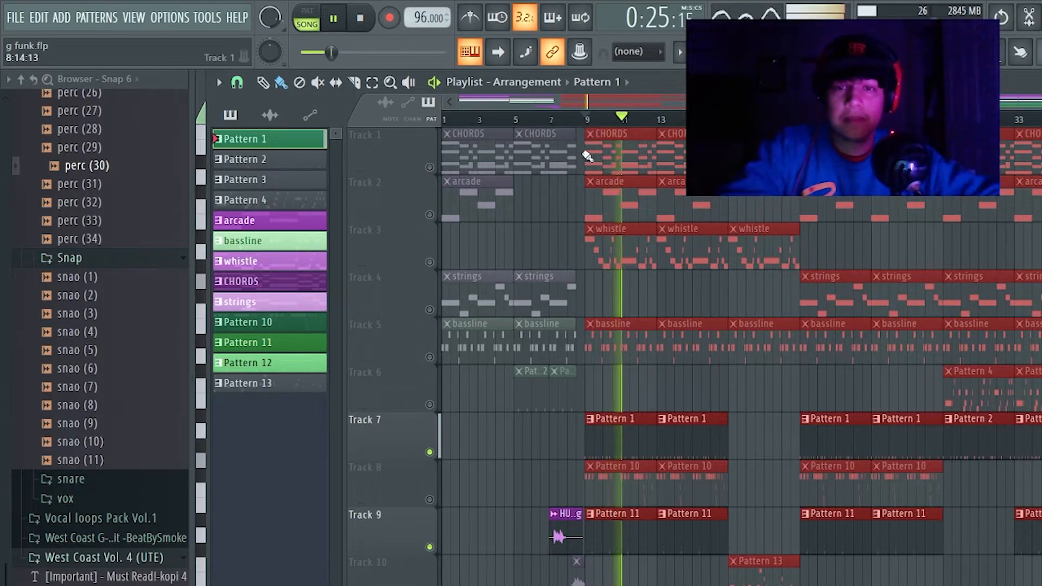
pyautogui.scroll(4, 622, 523)
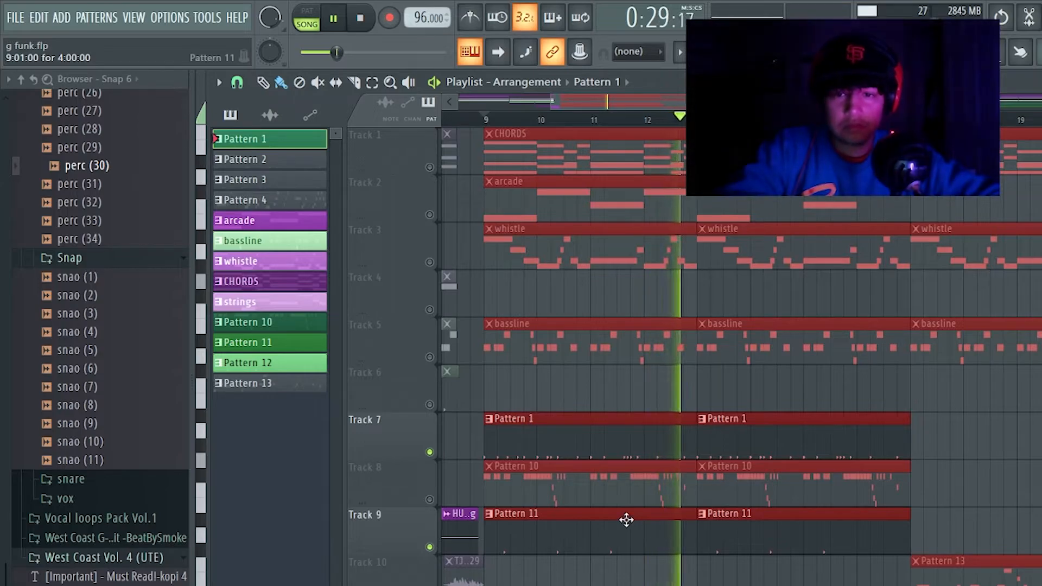
pyautogui.click(429, 499)
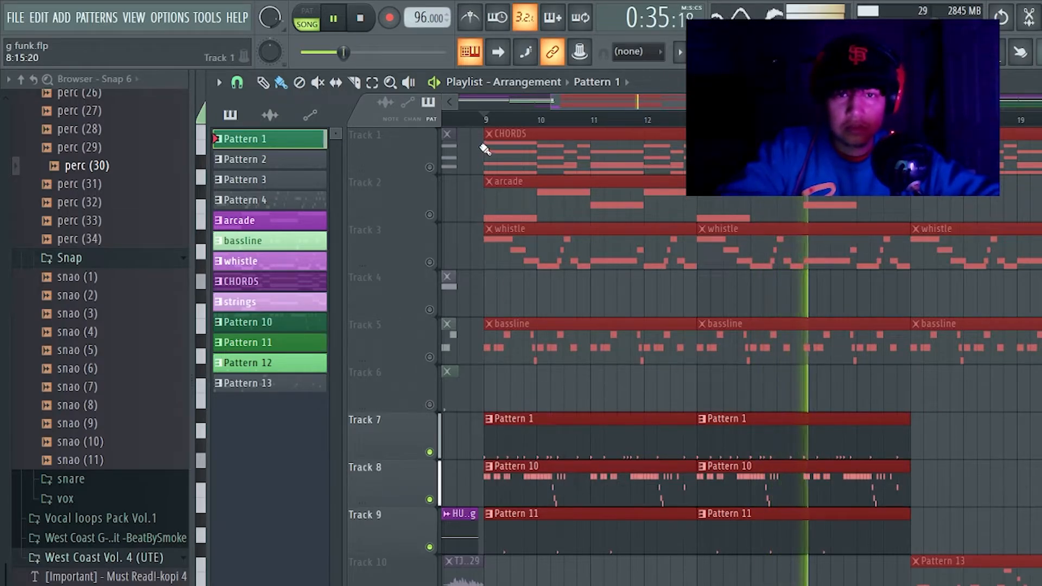
# Loop bars 9 to 17, examine Pattern 1's Kick - Marnell and TJK - Open Hat 1 notes in the piano roll, and return to the playlist.
pyautogui.moveTo(487, 120); pyautogui.dragTo(844, 120)
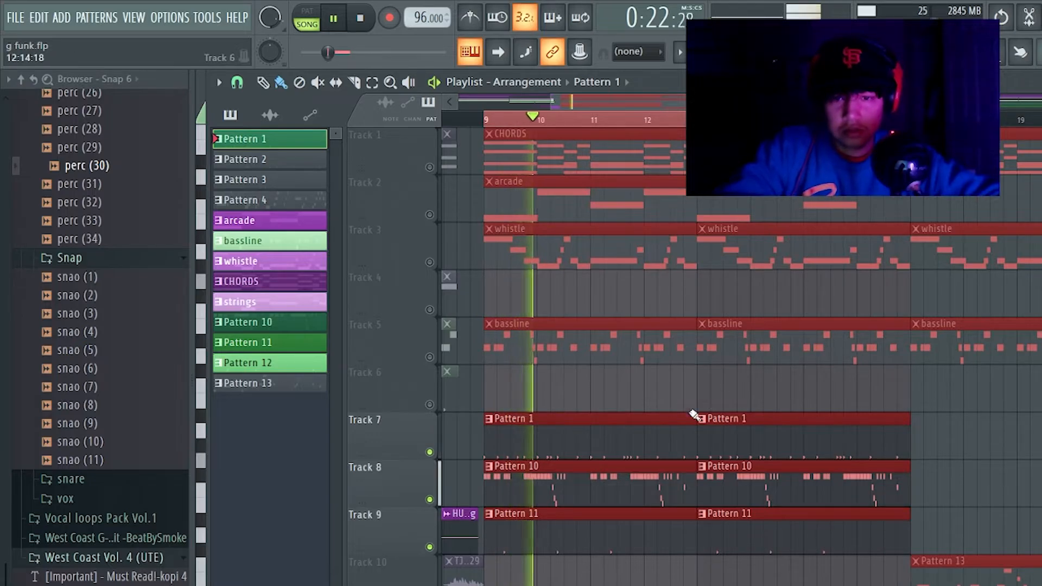
pyautogui.doubleClick(630, 441)
pyautogui.scroll(-3, 628, 444)
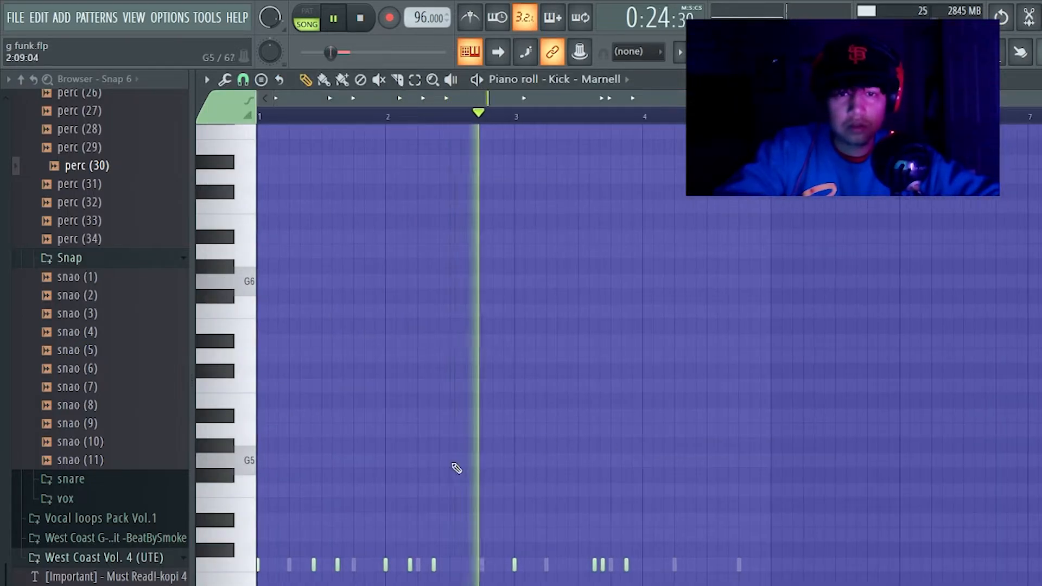
pyautogui.scroll(4, 324, 528)
pyautogui.scroll(-4, 326, 530)
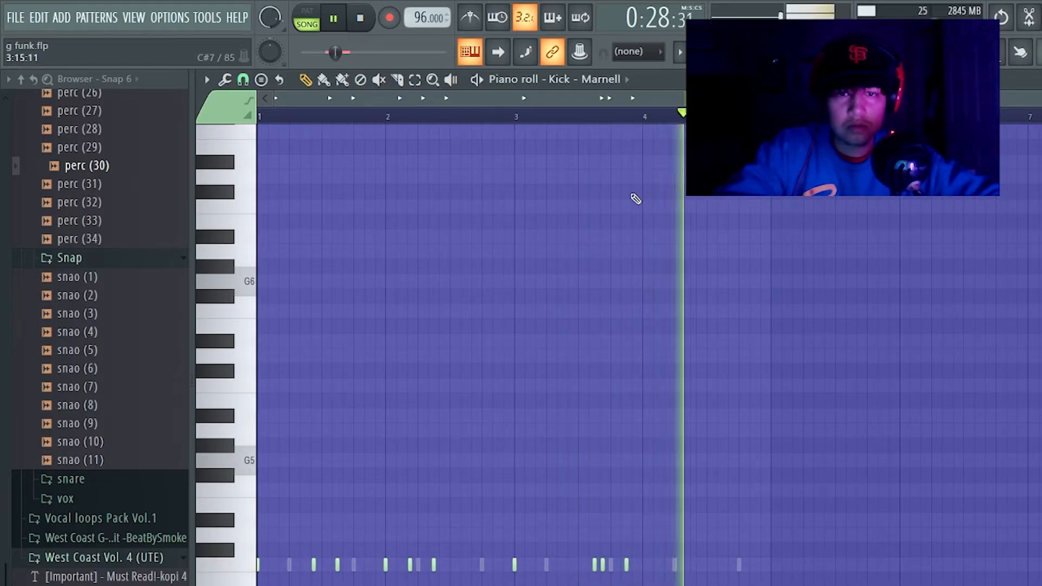
pyautogui.click(613, 95)
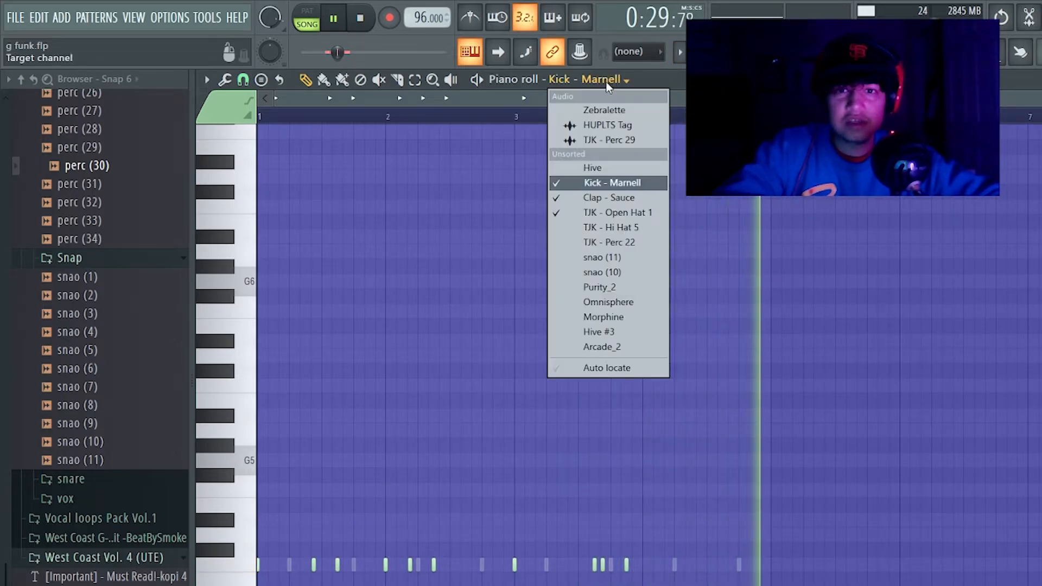
pyautogui.click(612, 211)
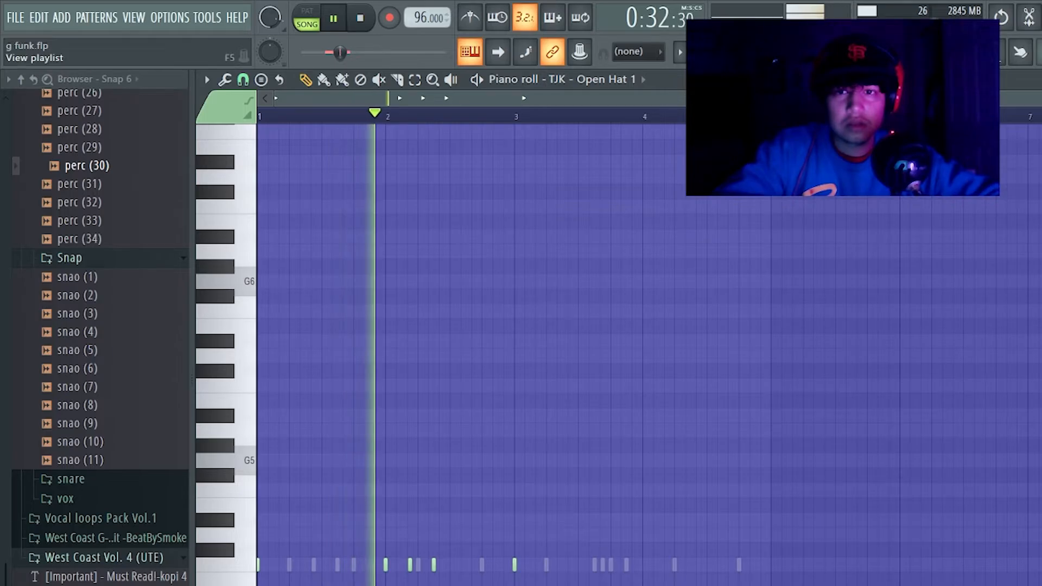
pyautogui.press('F5')
# Examine Pattern 10's TJK - Hi Hat 5 notes in the piano roll during playback and return to the playlist.
pyautogui.doubleClick(657, 480)
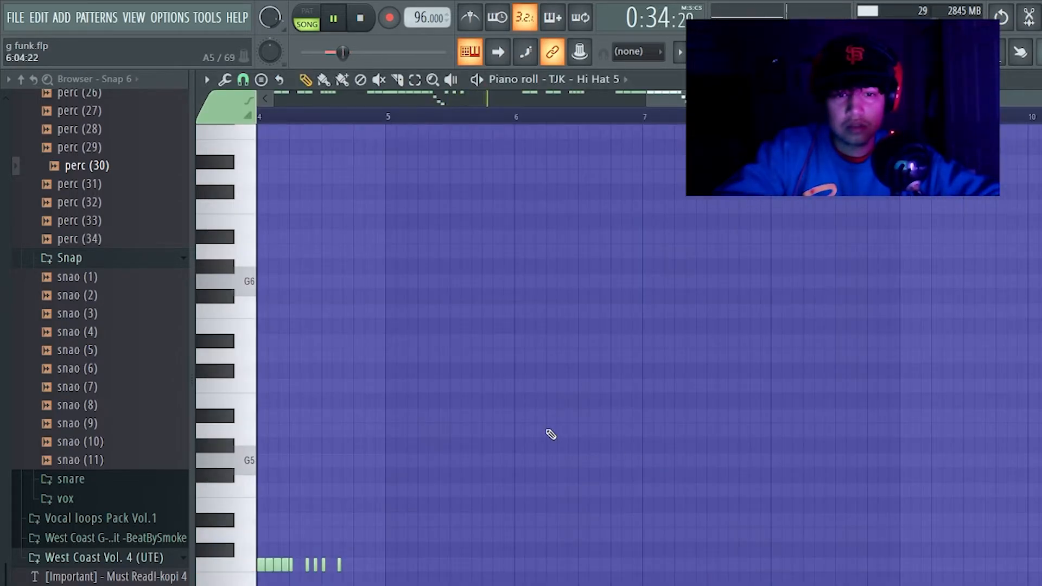
pyautogui.hscroll(-3, 551, 434)
pyautogui.scroll(-2, 646, 353)
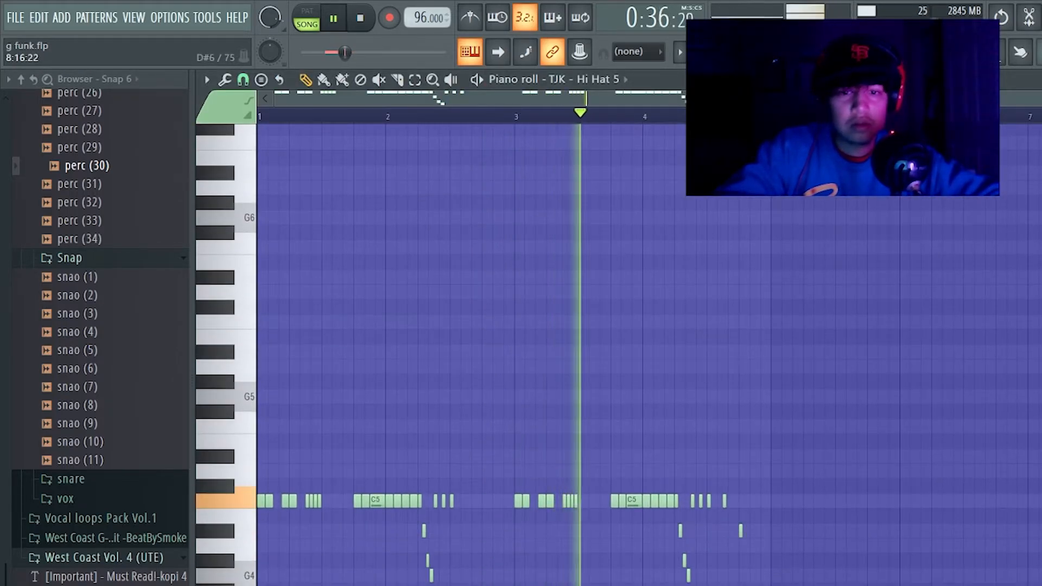
pyautogui.scroll(-1, 618, 353)
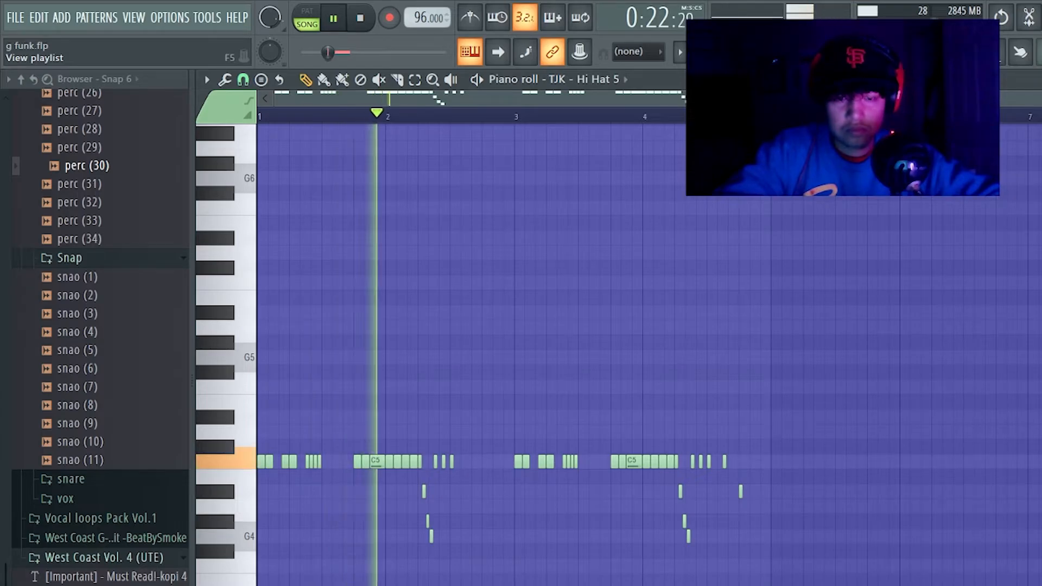
pyautogui.scroll(3, 286, 481)
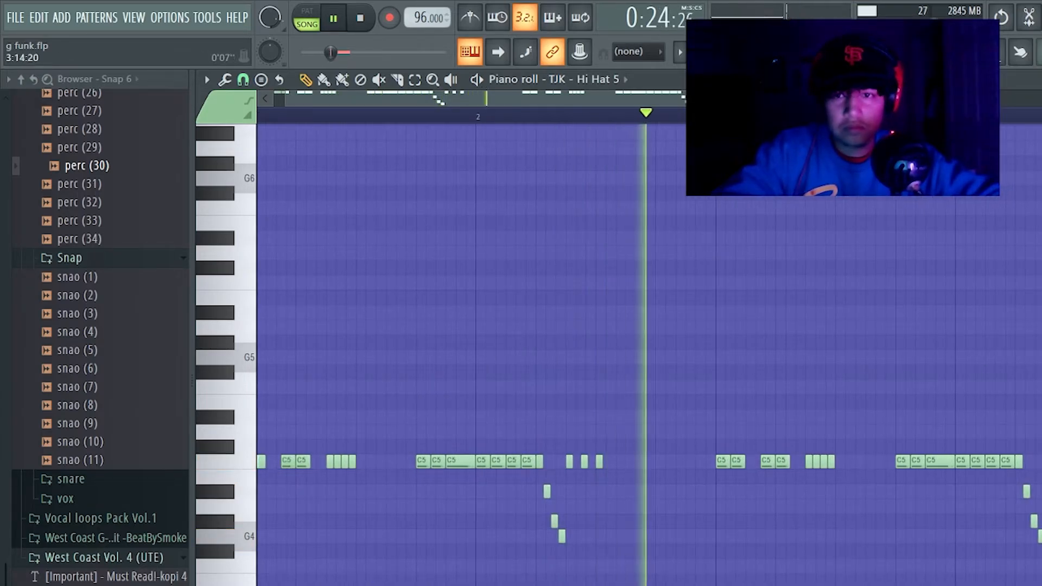
pyautogui.press('F5')
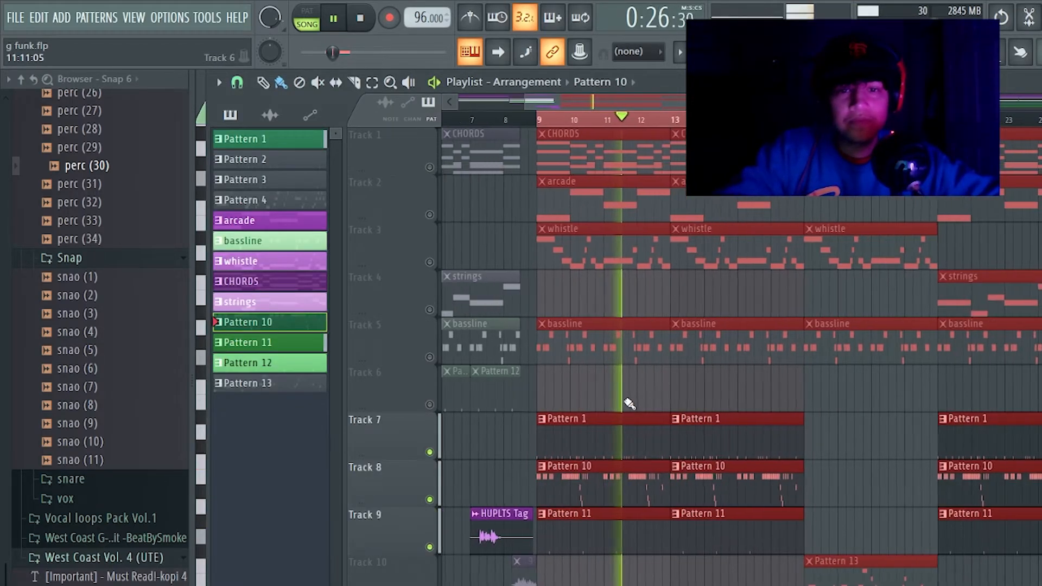
# Unmute Track 5 to hear the bassline with the drums on Tracks 7 to 9, and stop playback.
pyautogui.click(430, 357)
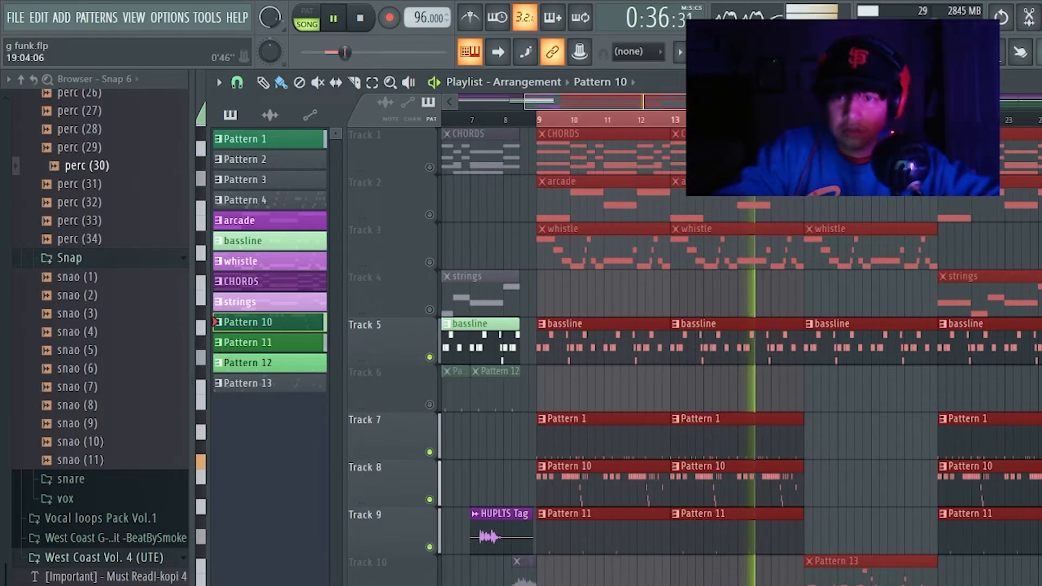
pyautogui.scroll(-6, 877, 119)
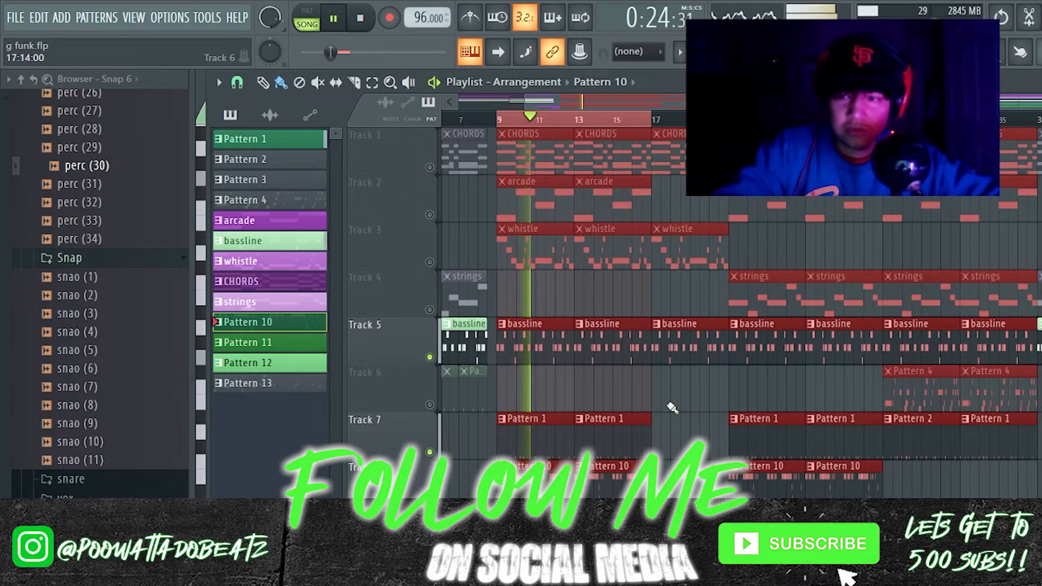
pyautogui.scroll(-2, 672, 407)
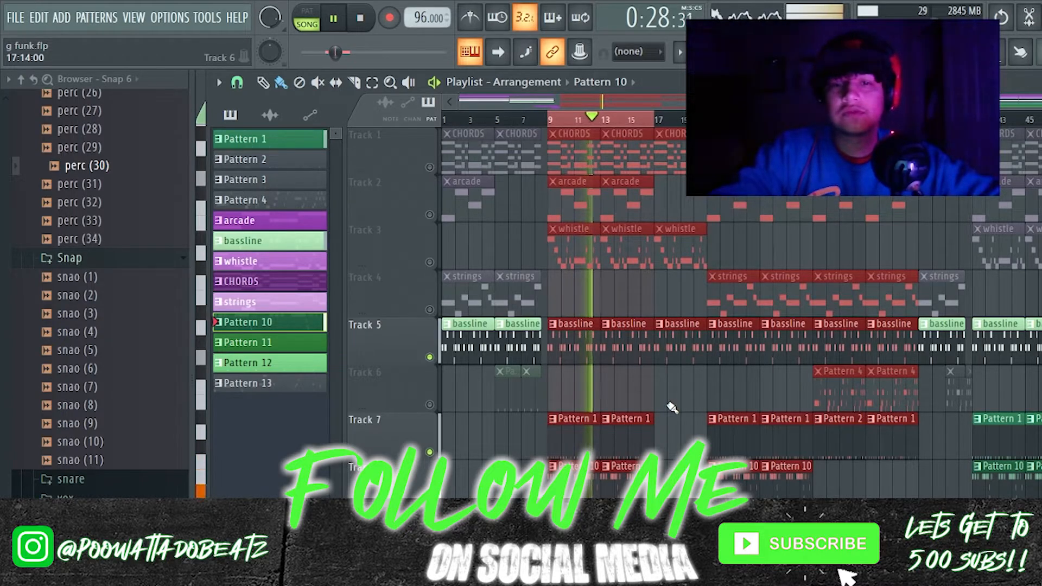
pyautogui.press('space')
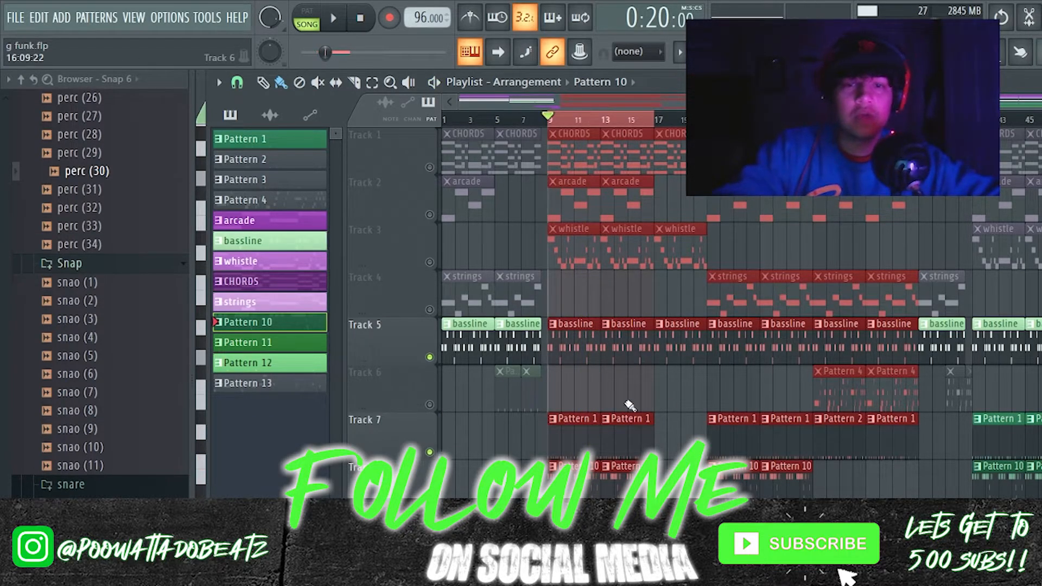
# Unmute all playlist tracks and set the playback loop to bars 1 to 9.
pyautogui.rightClick(429, 357)
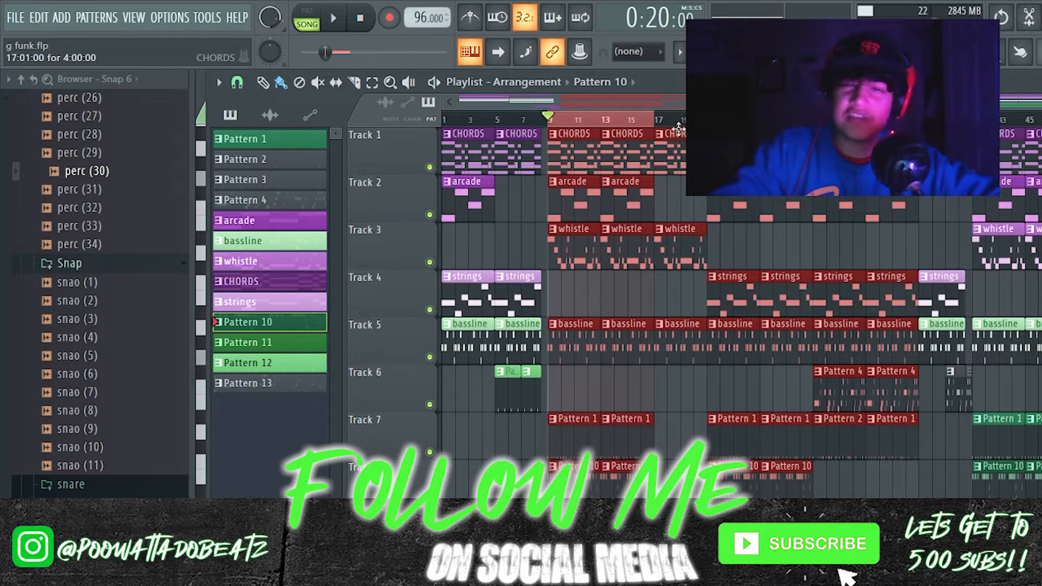
pyautogui.moveTo(559, 124); pyautogui.dragTo(461, 127)
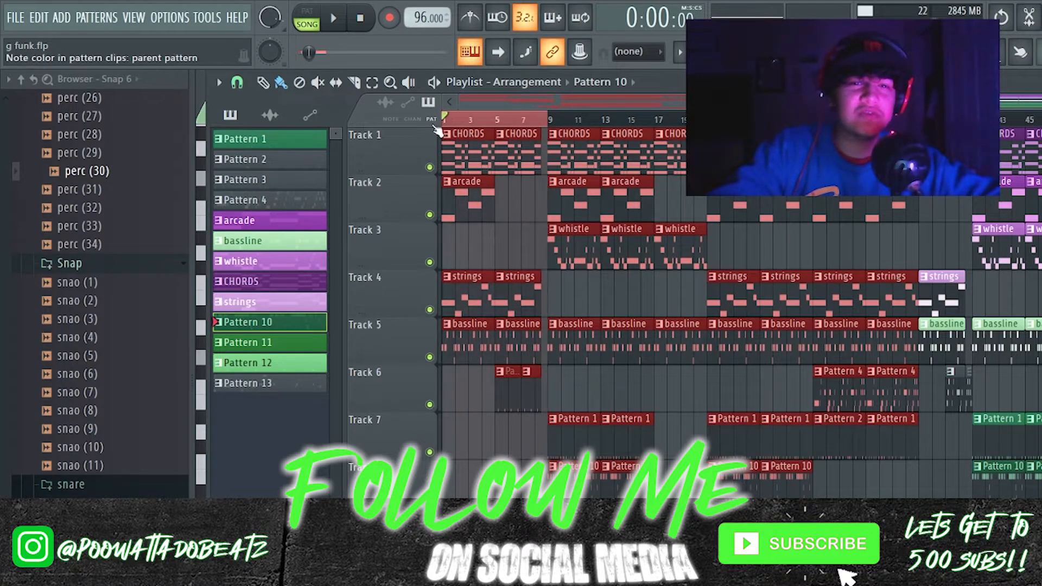